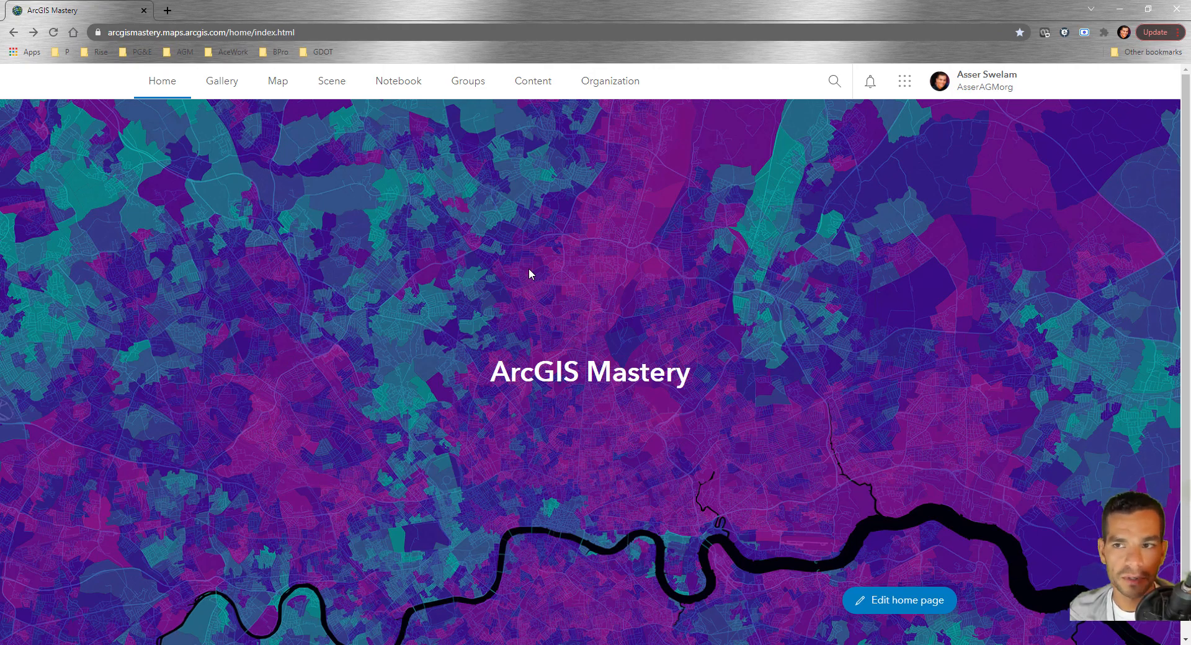
- Create a new content folder named WebApp Builder
{"action": "left_click", "coordinate": [531, 79]}
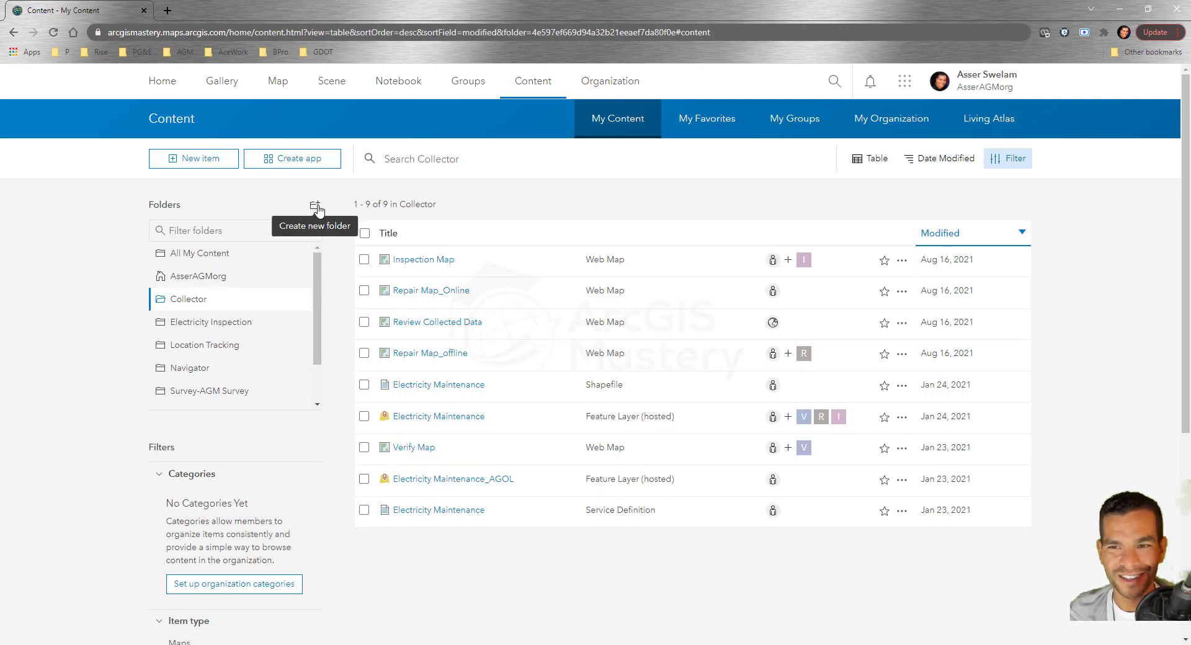
{"action": "left_click", "coordinate": [317, 208]}
{"action": "left_click", "coordinate": [625, 360]}
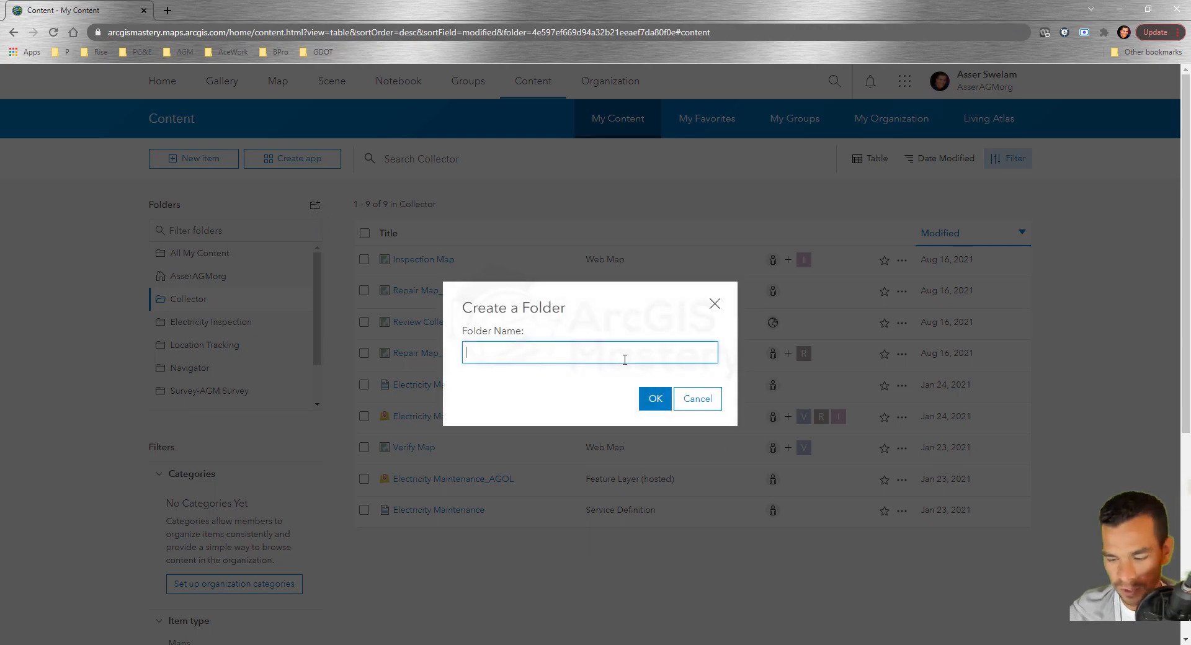
{"action": "type", "text": "WebApp "}
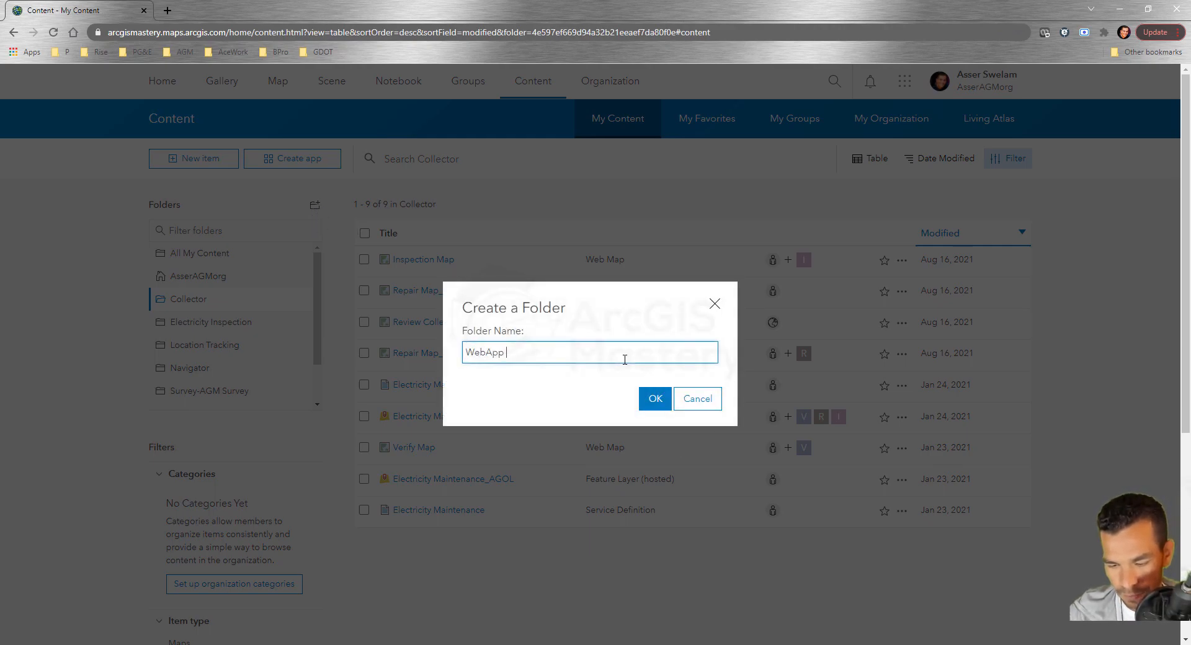
{"action": "type", "text": "Builder"}
{"action": "left_click", "coordinate": [655, 407]}
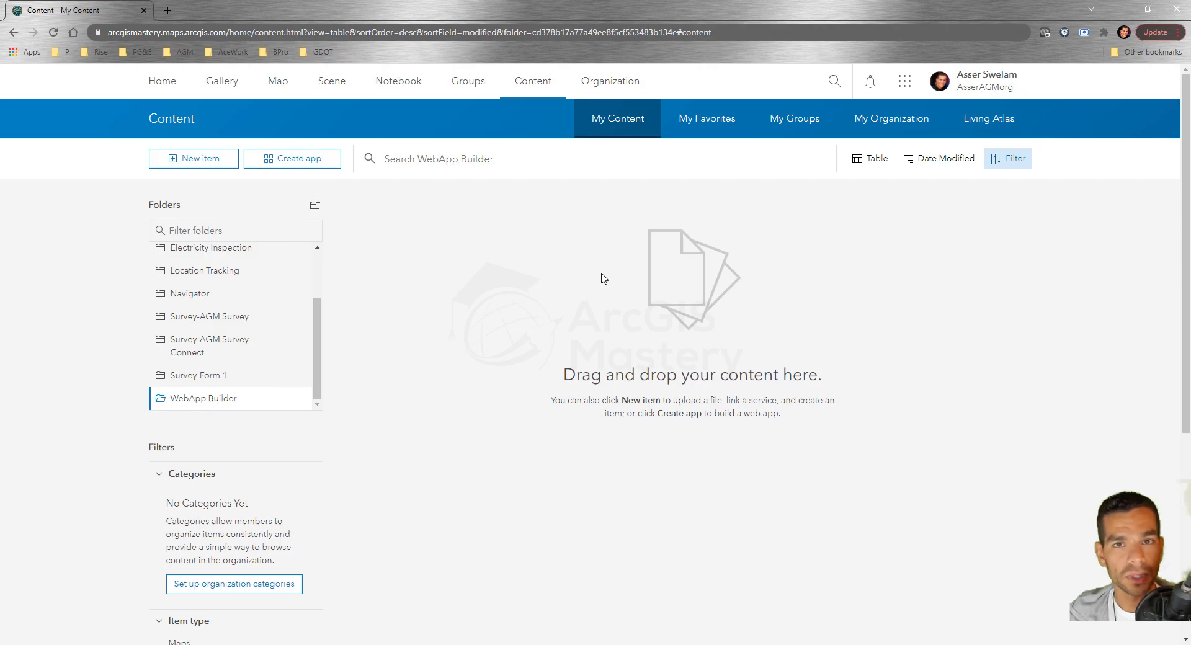
- Start a new map and add the Electricity Maintenance feature layer from the account's own content
{"action": "left_click", "coordinate": [277, 81]}
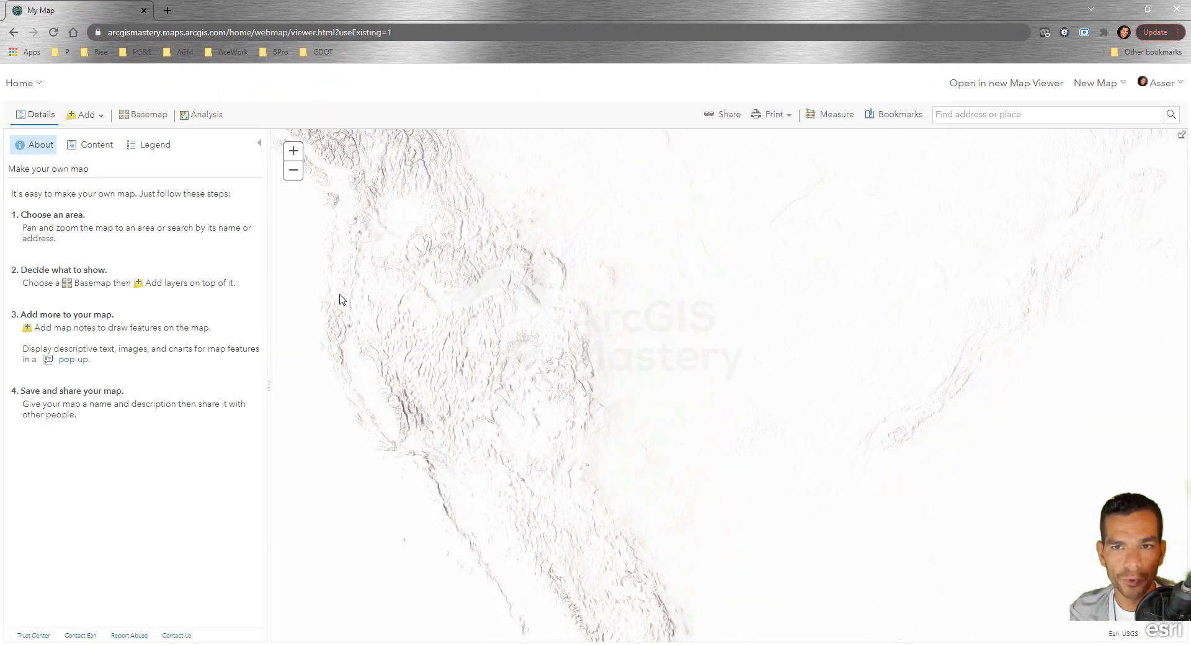
{"action": "left_click", "coordinate": [72, 149]}
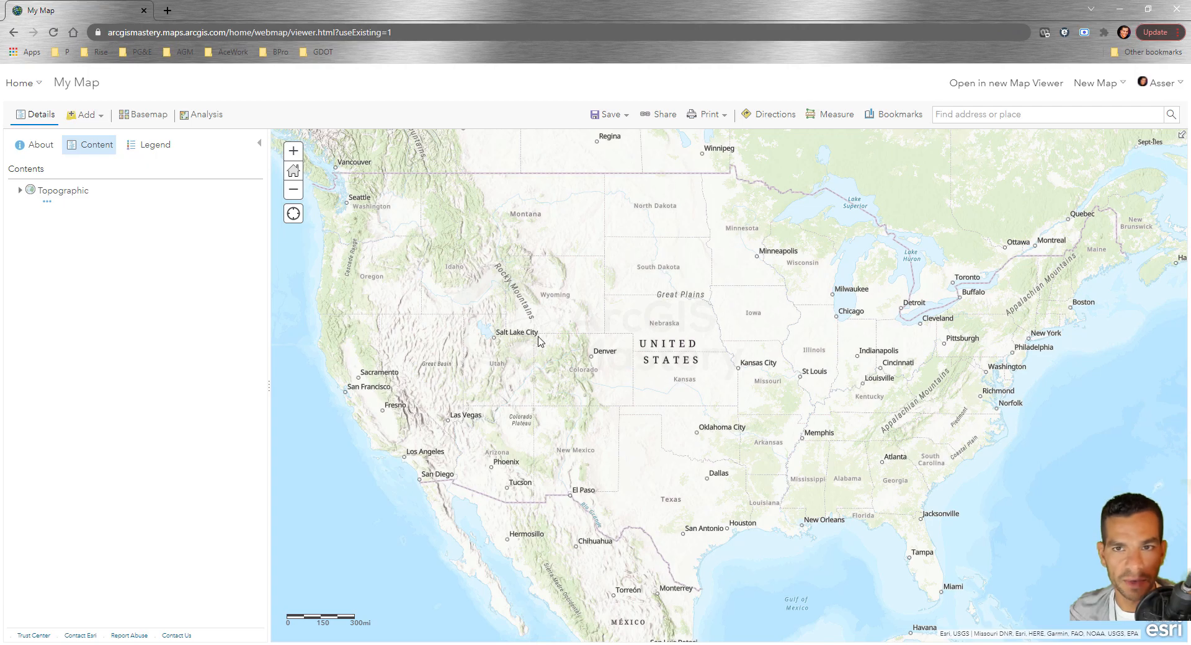
{"action": "left_click", "coordinate": [87, 116]}
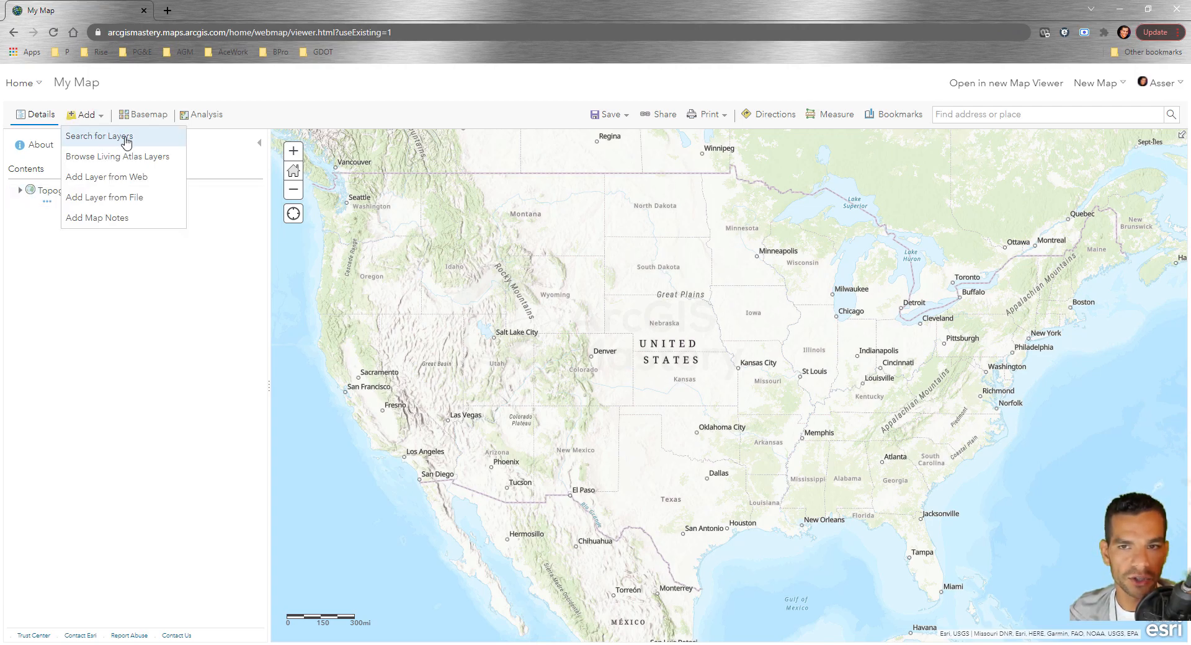
{"action": "left_click", "coordinate": [126, 141]}
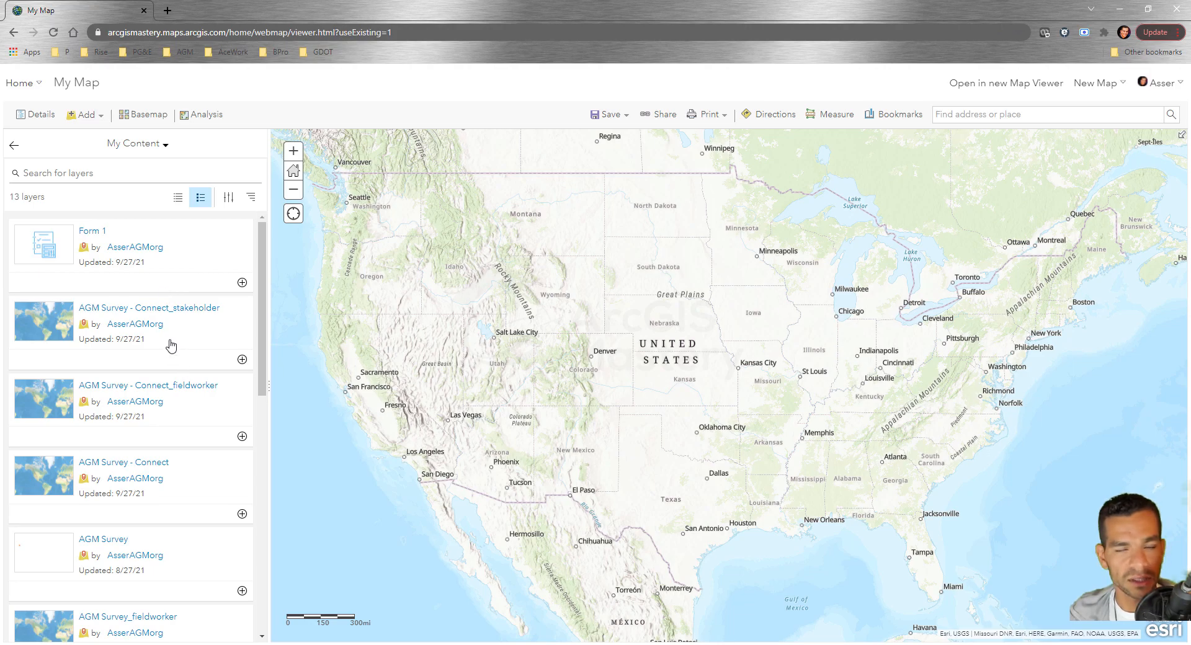
{"action": "scroll", "coordinate": [172, 345], "scroll_direction": "down", "scroll_amount": 8}
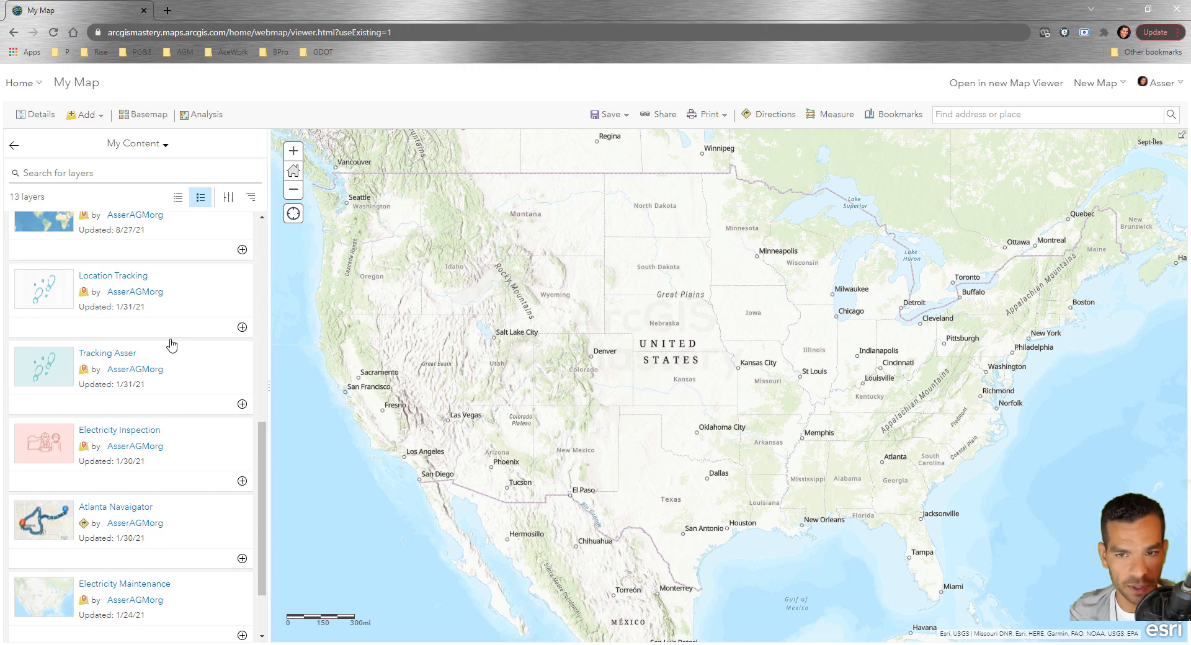
{"action": "scroll", "coordinate": [173, 343], "scroll_direction": "down", "scroll_amount": 1}
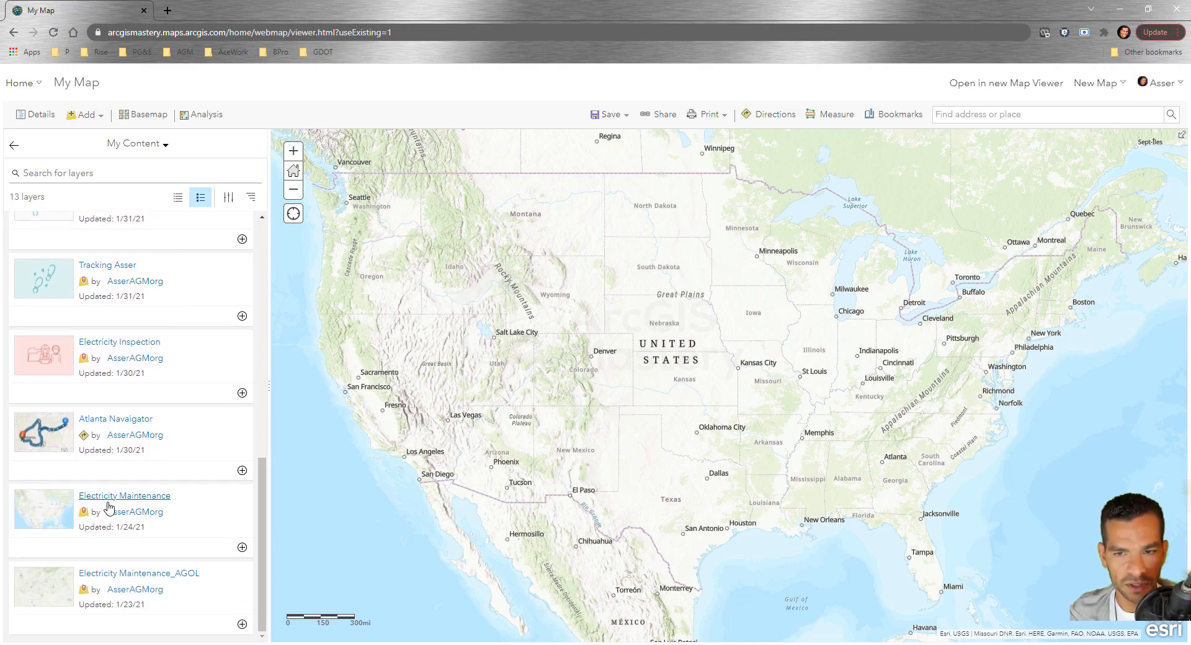
{"action": "left_click", "coordinate": [242, 549]}
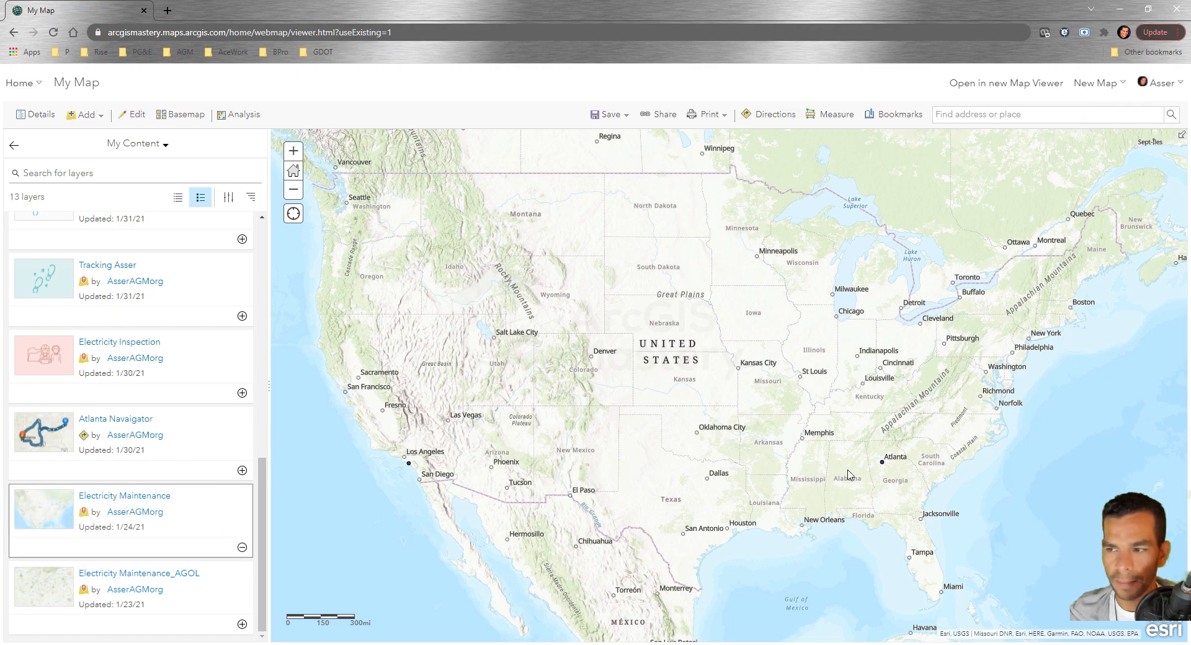
- Frame the map on the electricity features in Midtown Atlanta and return to the map's contents list
{"action": "scroll", "coordinate": [890, 467], "scroll_direction": "up", "scroll_amount": 5}
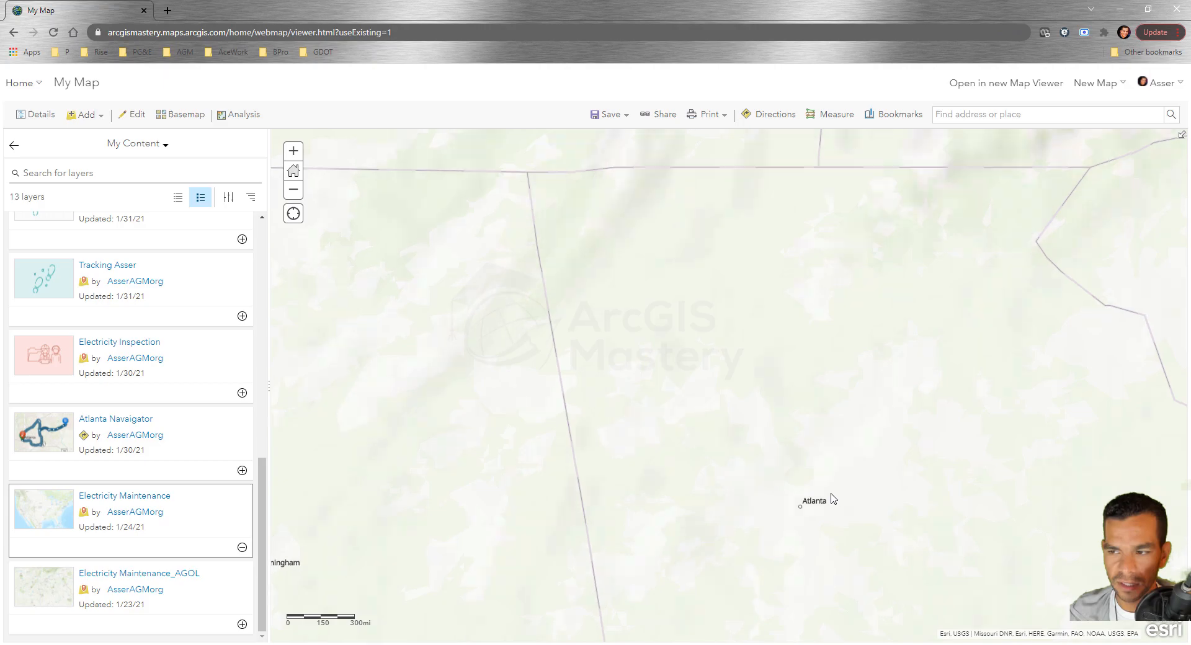
{"action": "scroll", "coordinate": [819, 385], "scroll_direction": "up", "scroll_amount": 2}
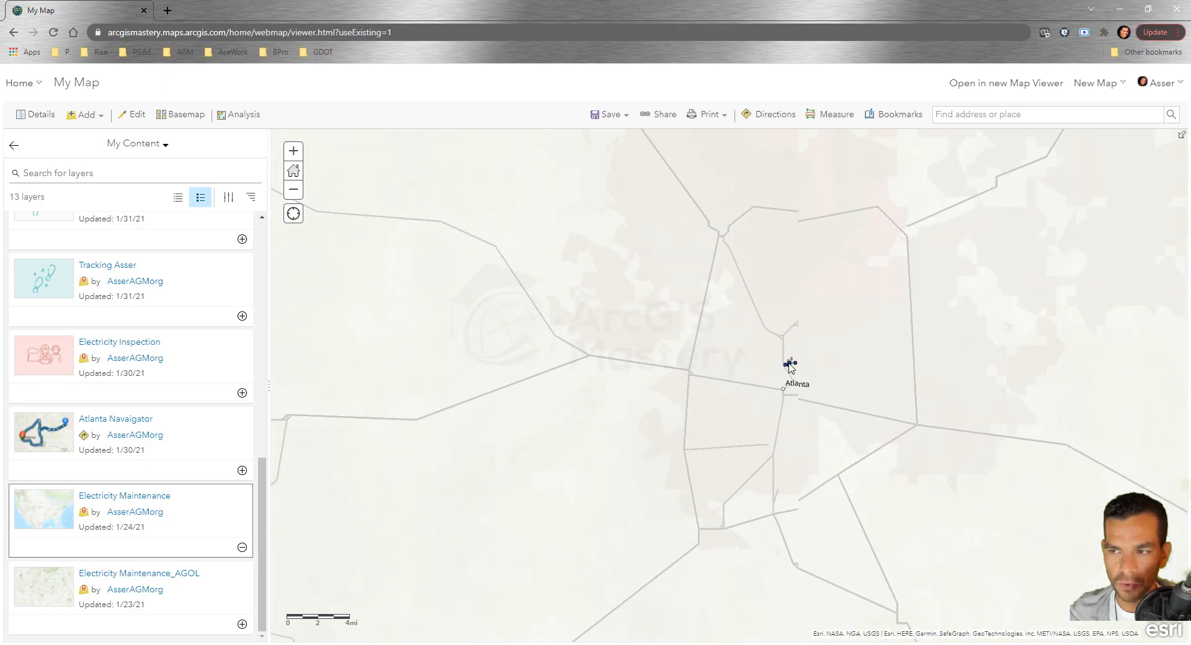
{"action": "scroll", "coordinate": [790, 366], "scroll_direction": "up", "scroll_amount": 2}
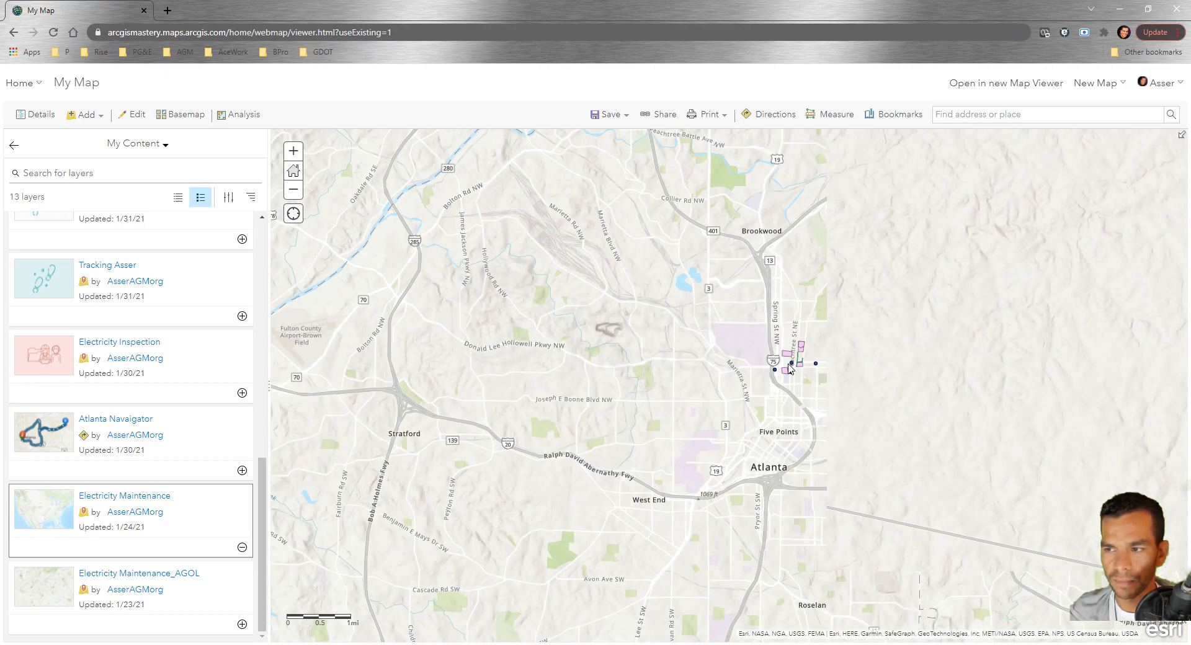
{"action": "scroll", "coordinate": [795, 369], "scroll_direction": "up", "scroll_amount": 3}
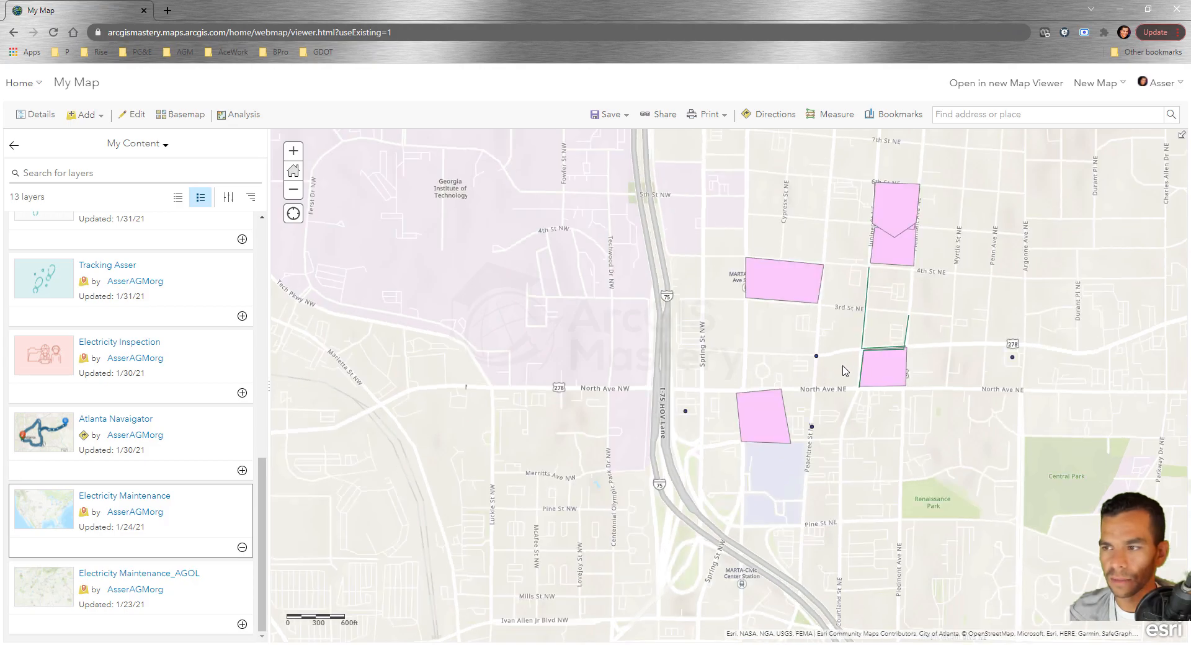
{"action": "left_click_drag", "start_coordinate": [832, 366], "coordinate": [644, 395]}
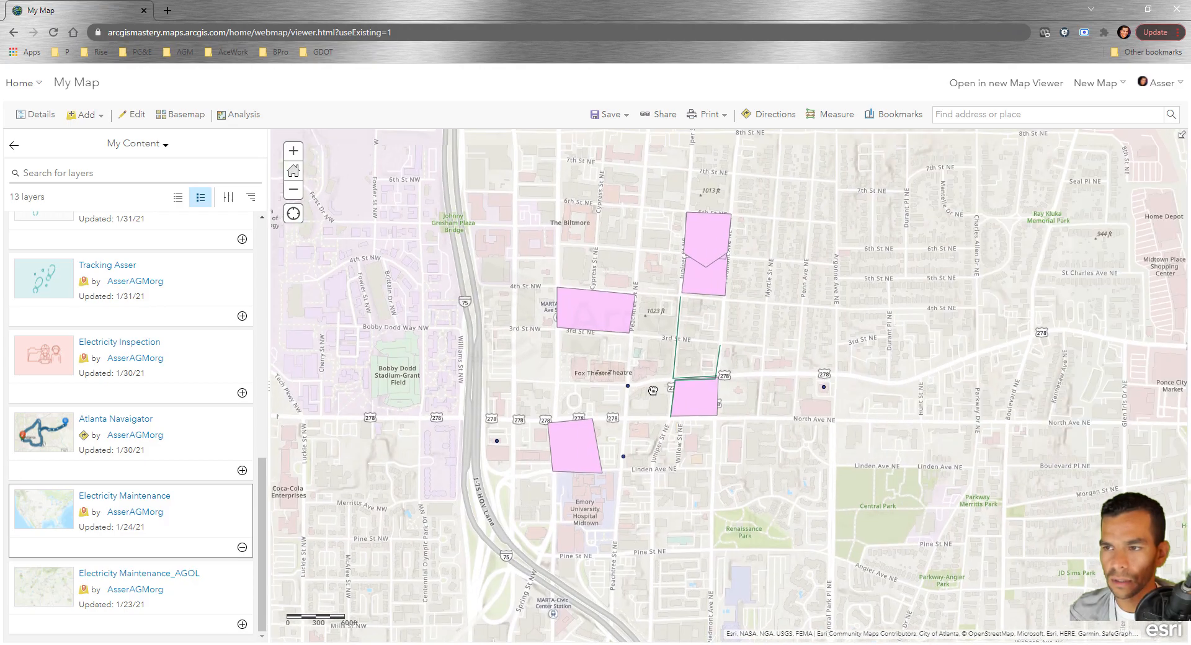
{"action": "left_click", "coordinate": [14, 146]}
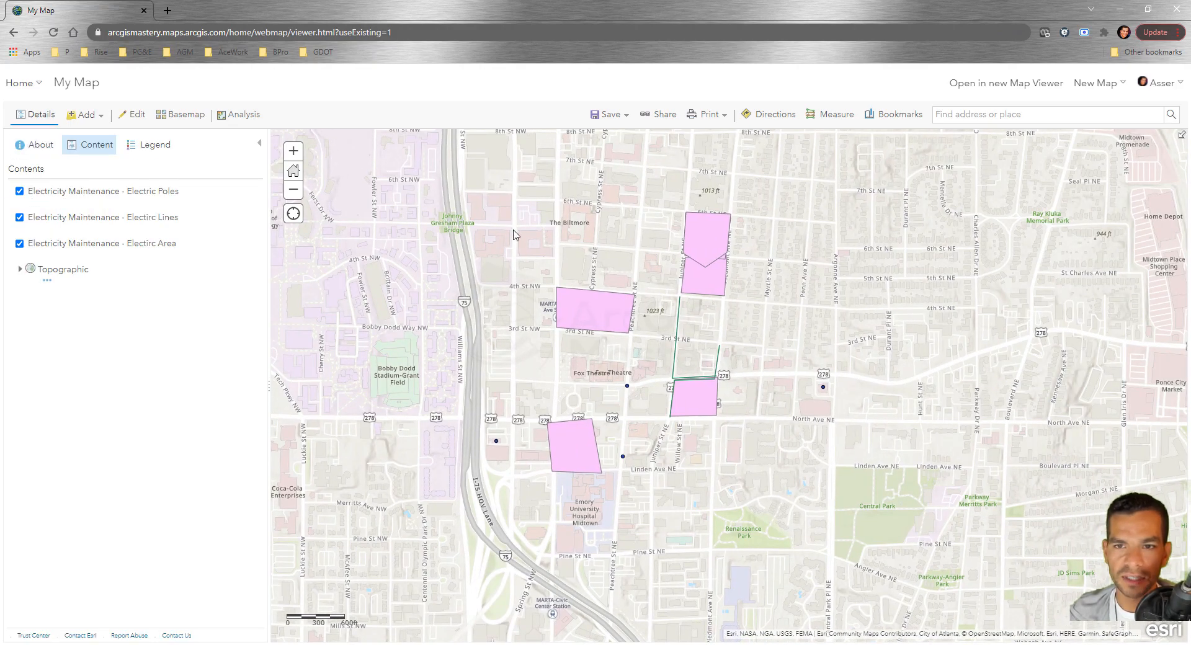
- Start saving the map under the title Webapp builder webmap
{"action": "left_click", "coordinate": [626, 116]}
{"action": "left_click", "coordinate": [617, 154]}
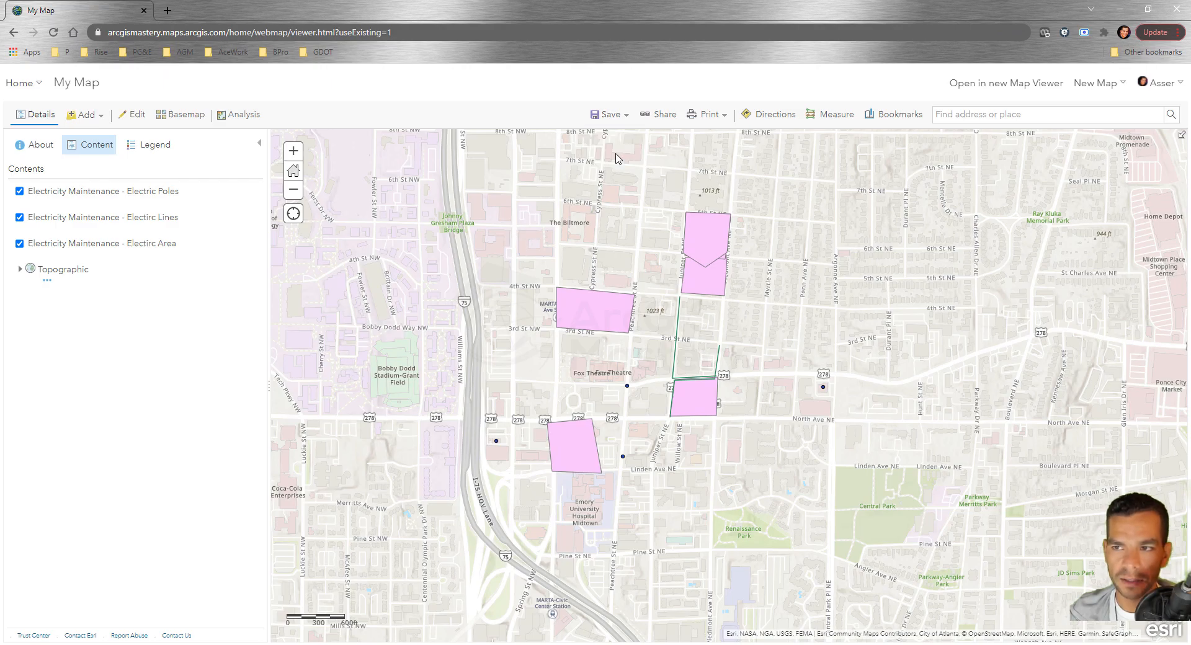
{"action": "left_click", "coordinate": [590, 329]}
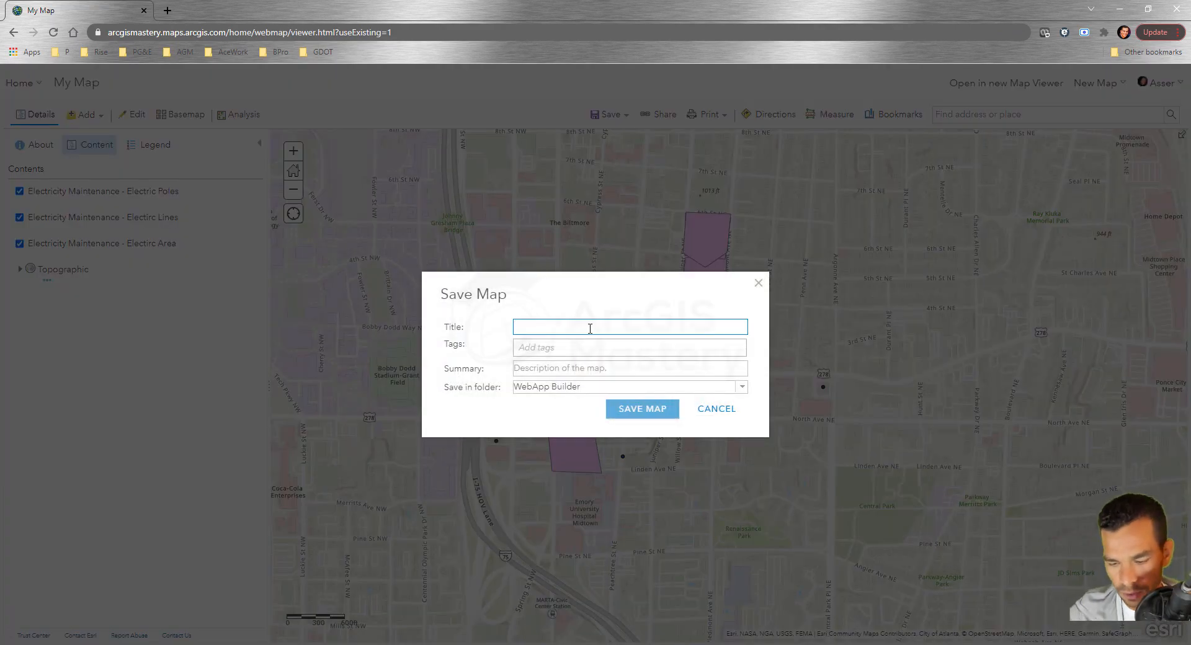
{"action": "type", "text": "Webapp builder webmap"}
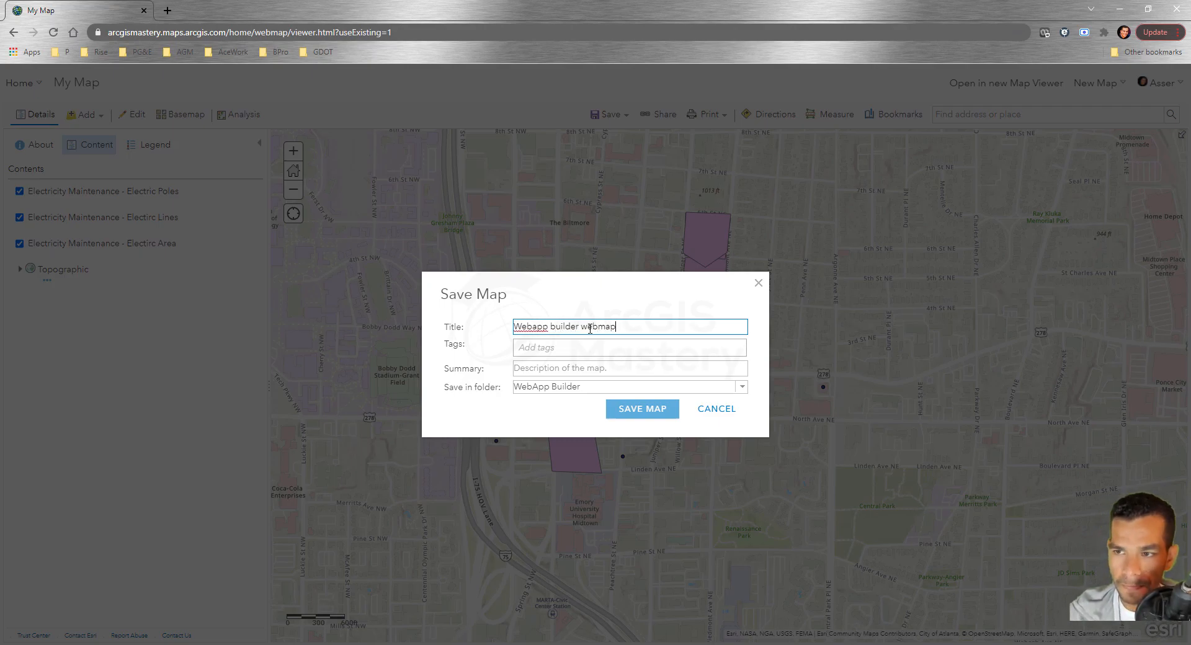
- Reuse Webapp builder from the title as the map's tag and summary, and save the map in the WebApp Builder folder
{"action": "double_click", "coordinate": [536, 327]}
{"action": "left_click_drag", "start_coordinate": [582, 329], "coordinate": [505, 326]}
{"action": "key", "text": "ctrl+c"}
{"action": "left_click", "coordinate": [534, 340]}
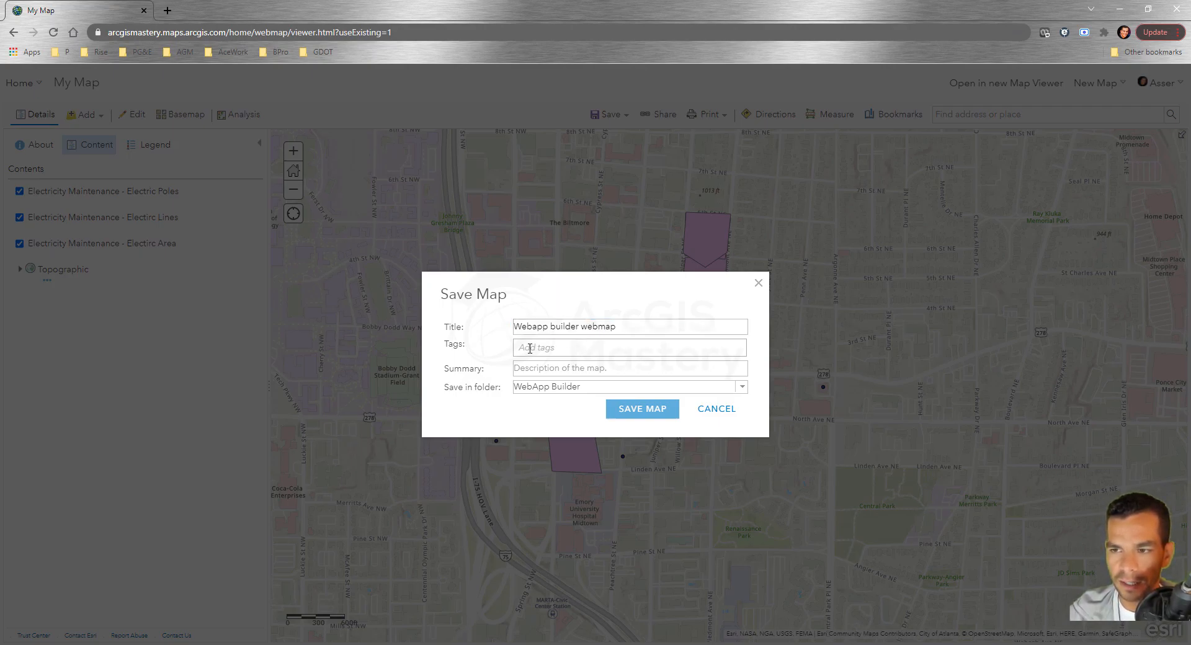
{"action": "key", "text": "ctrl+v"}
{"action": "key", "text": "Return"}
{"action": "left_click", "coordinate": [544, 372]}
{"action": "key", "text": "ctrl+v"}
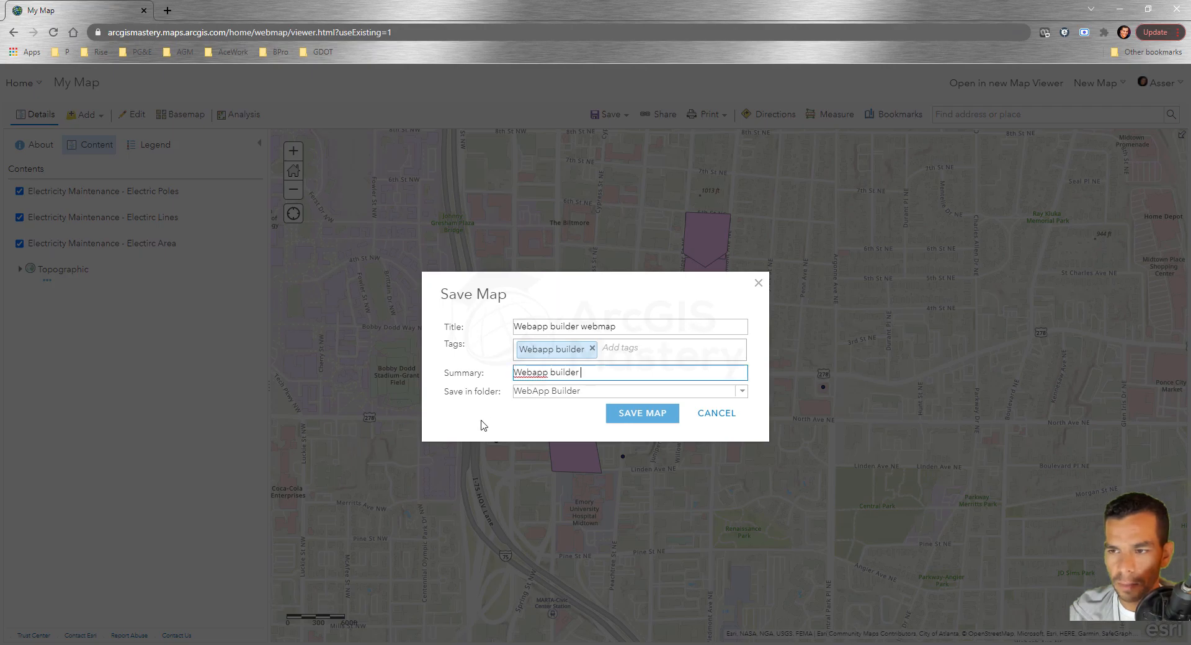
{"action": "left_click", "coordinate": [554, 433]}
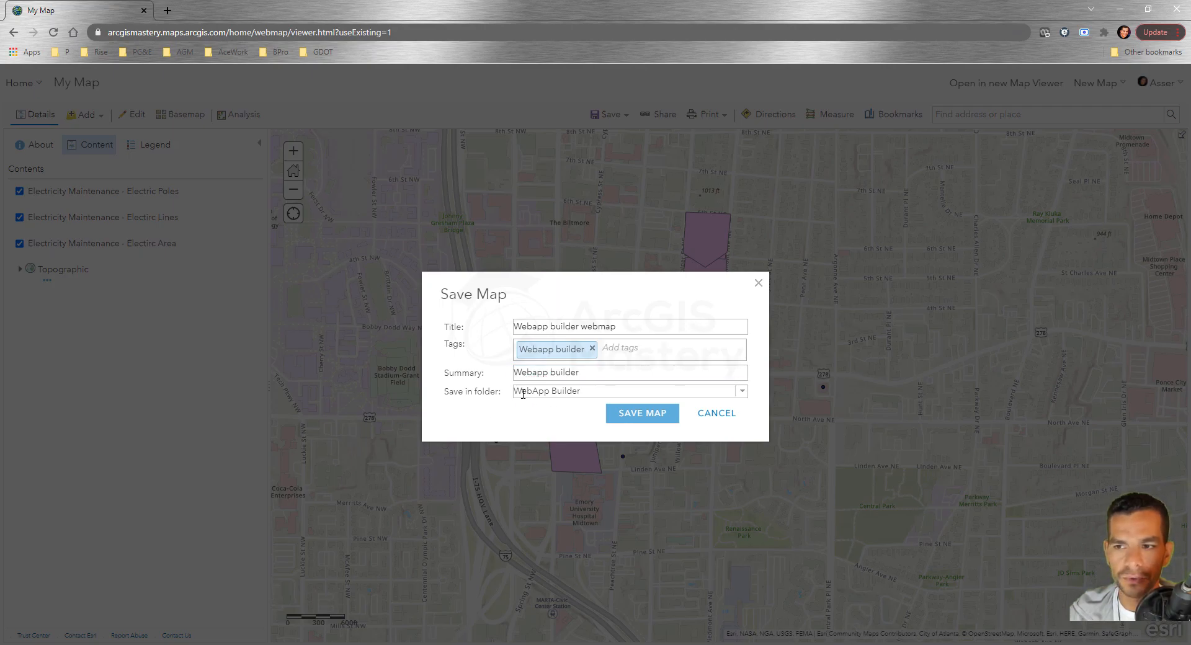
{"action": "left_click", "coordinate": [643, 415]}
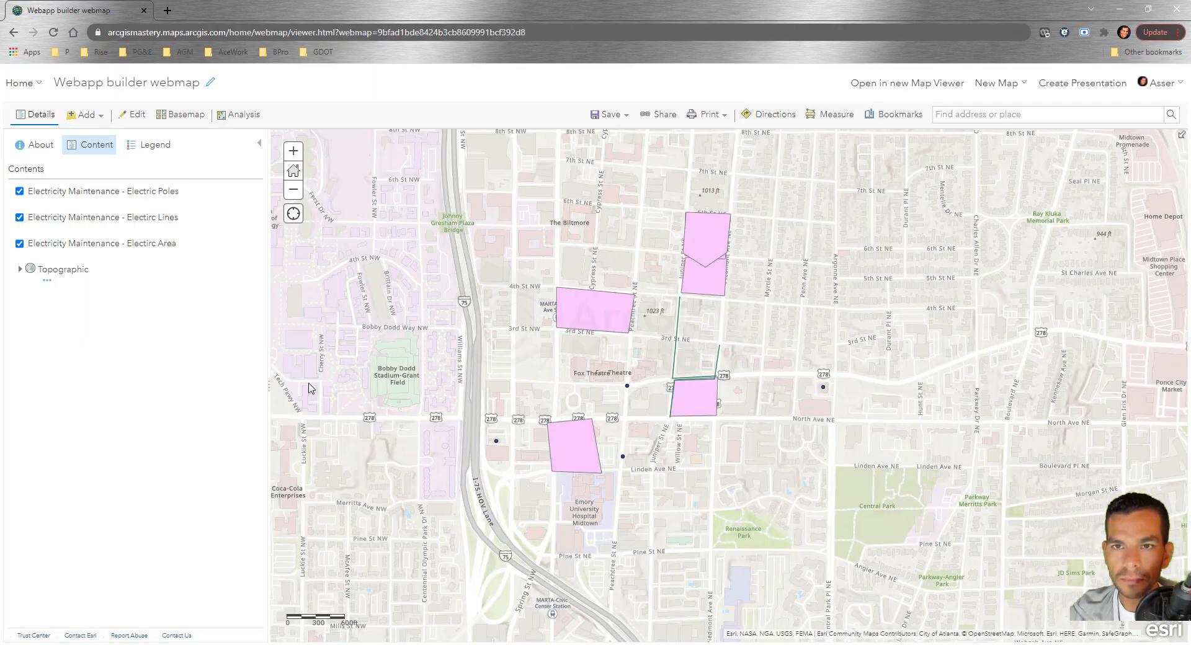
- Open the item page of Webapp builder webmap from the content list and start a new Web AppBuilder app from it
{"action": "left_click", "coordinate": [25, 83]}
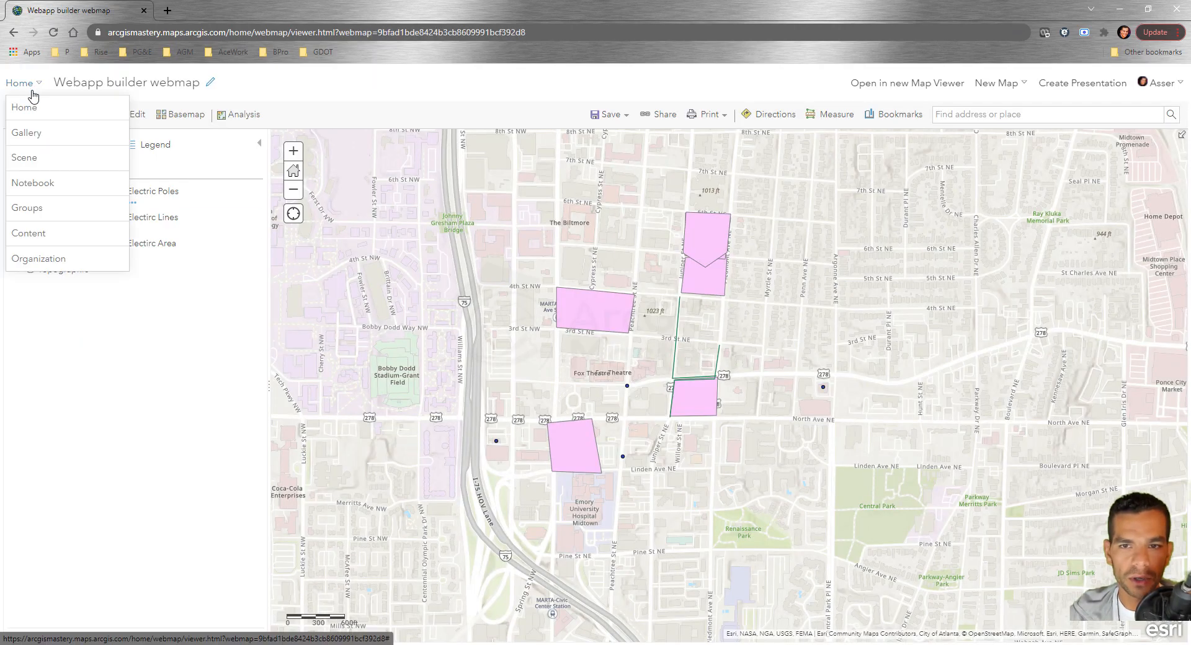
{"action": "left_click", "coordinate": [27, 233]}
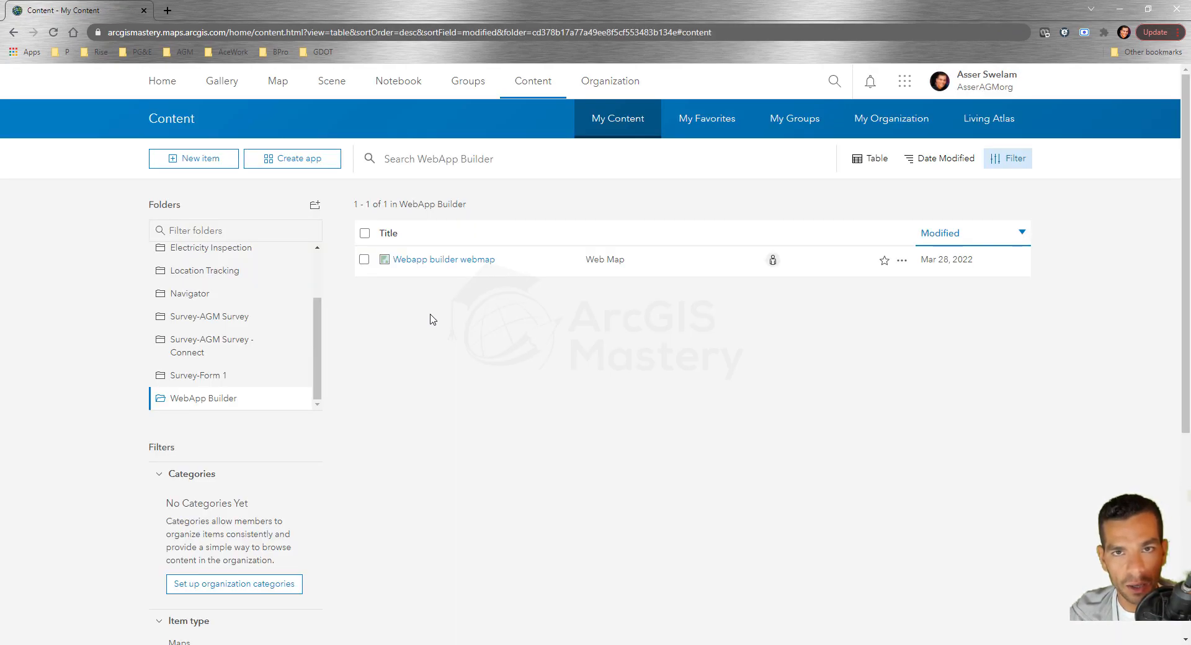
{"action": "left_click", "coordinate": [470, 261]}
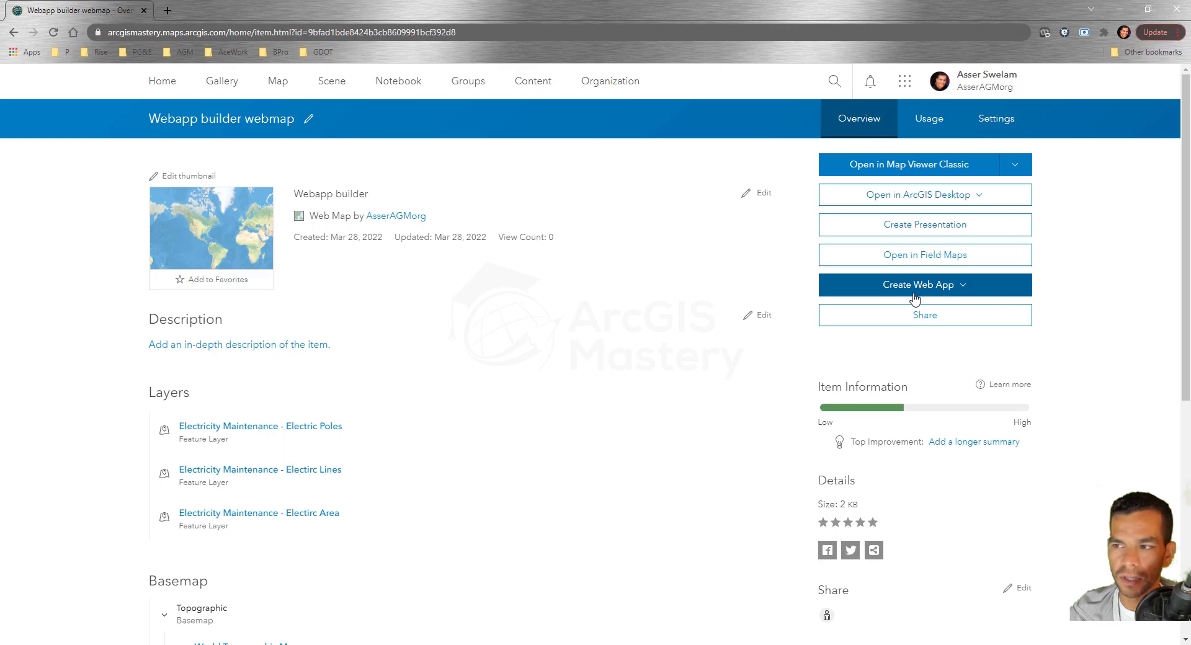
{"action": "left_click", "coordinate": [962, 292]}
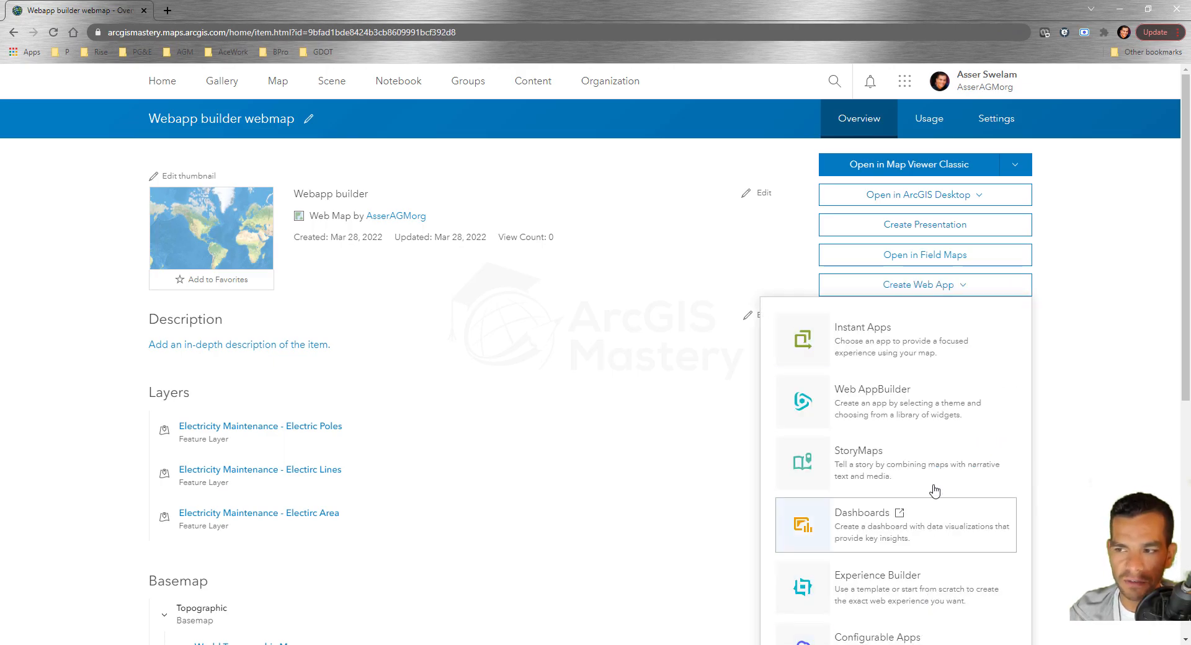
{"action": "left_click", "coordinate": [890, 412]}
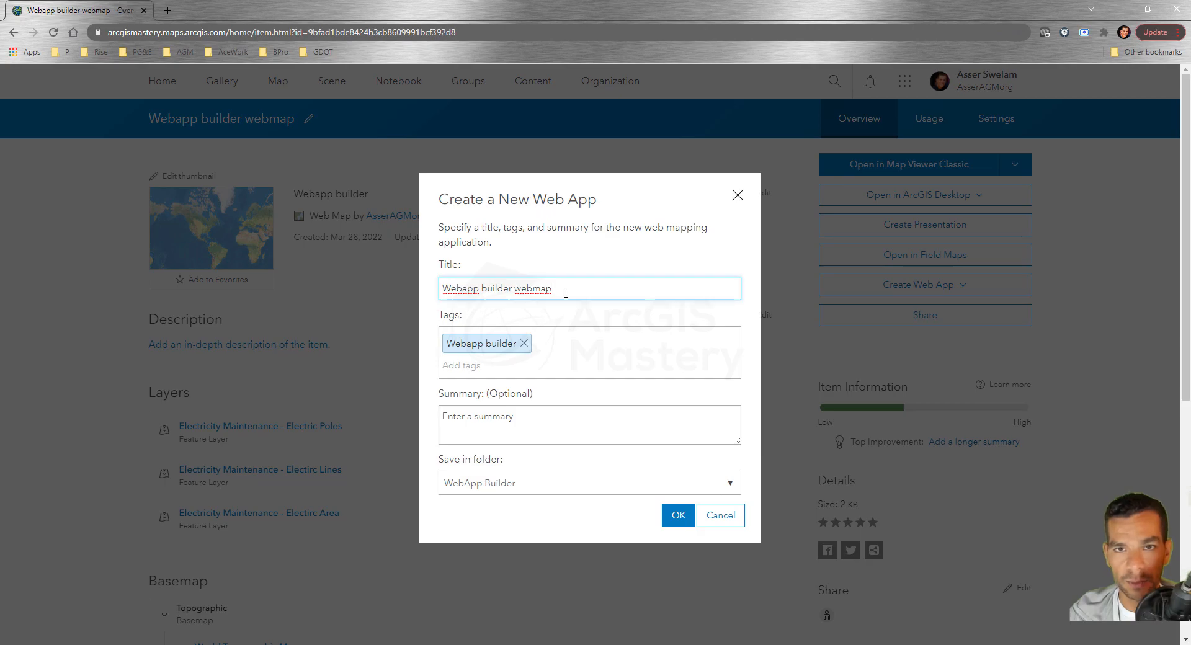
- Set the new app's title and summary to Electricity WebApp and create it in the WebApp Builder folder
{"action": "left_click_drag", "start_coordinate": [566, 286], "coordinate": [397, 280]}
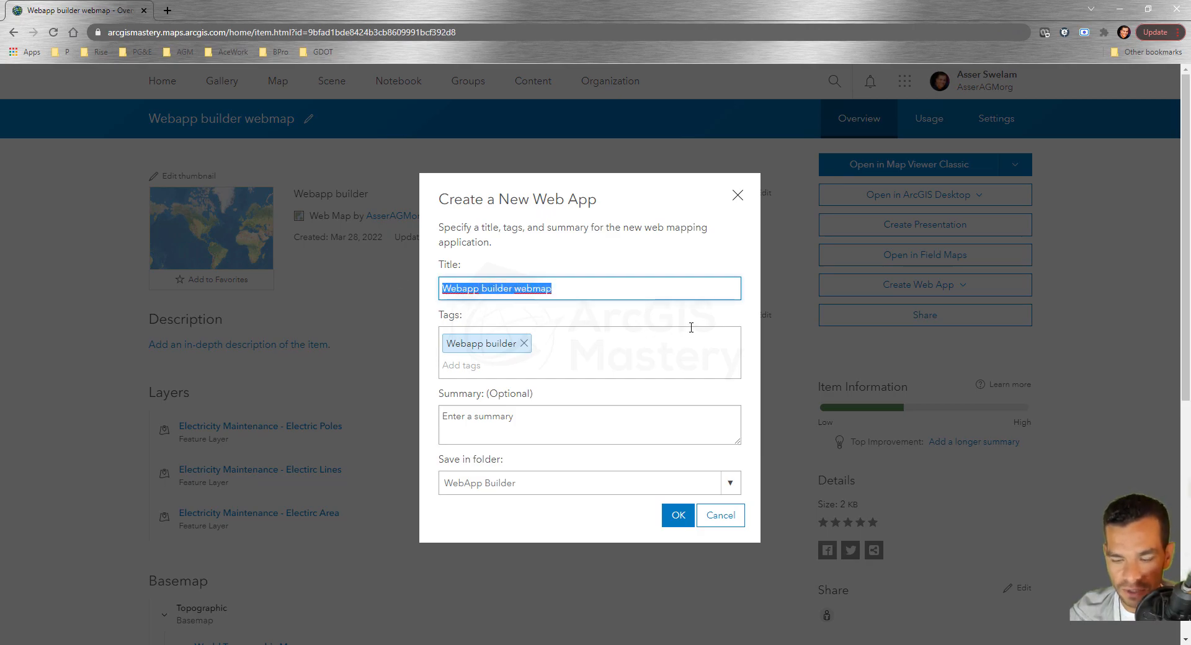
{"action": "type", "text": "Electricity WebApp"}
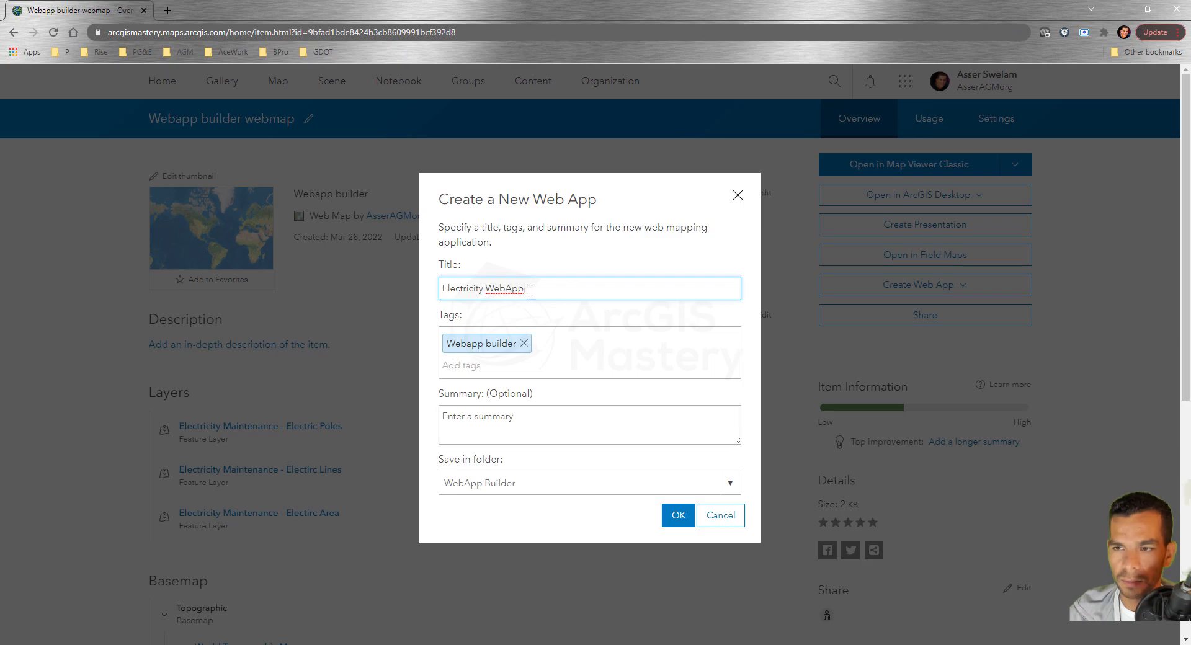
{"action": "left_click_drag", "start_coordinate": [526, 289], "coordinate": [428, 297]}
{"action": "key", "text": "ctrl+c"}
{"action": "left_click", "coordinate": [528, 423]}
{"action": "key", "text": "ctrl+v"}
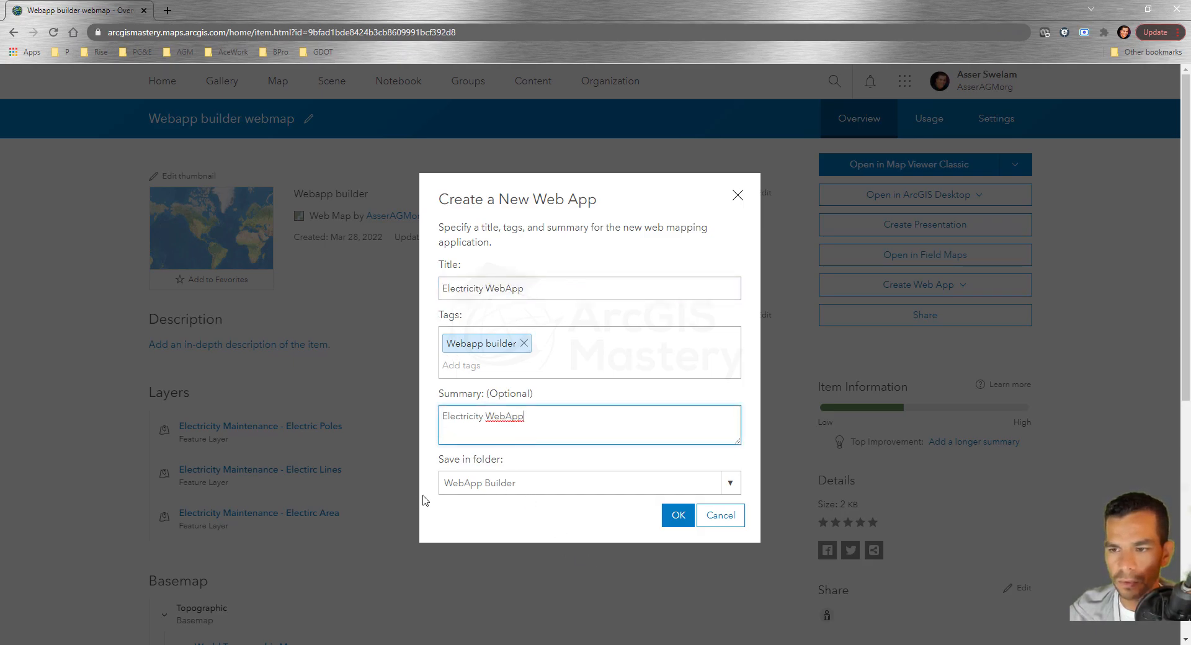
{"action": "left_click", "coordinate": [678, 516]}
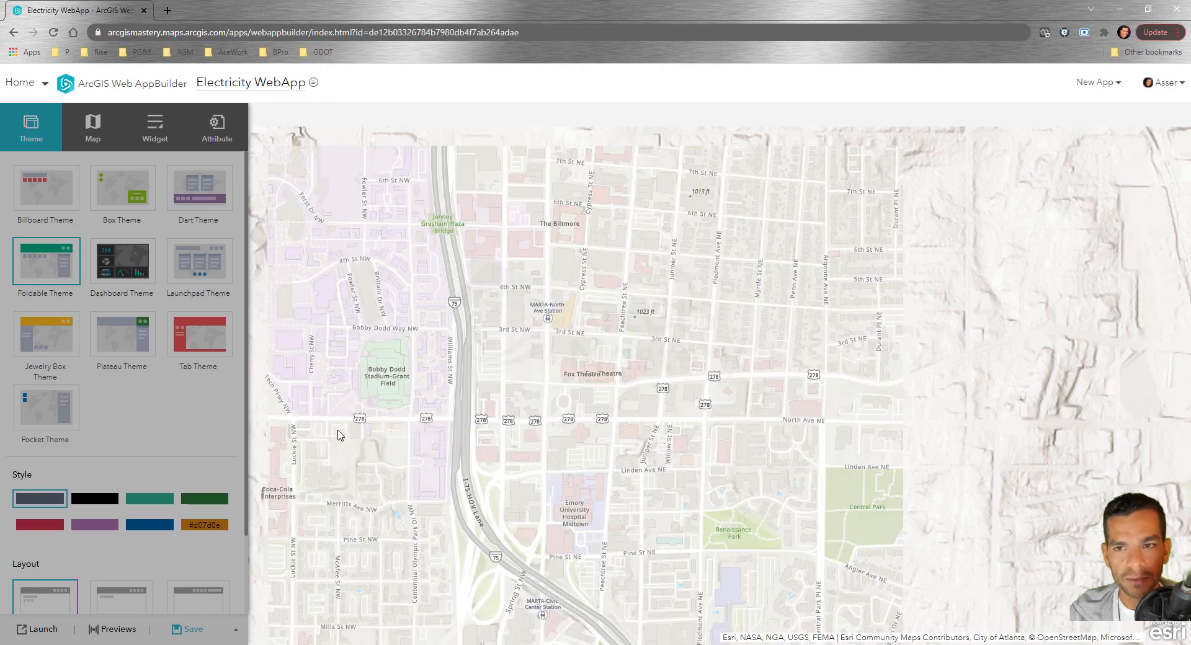
- Leave the app builder and return to the content list to view the items in the WebApp Builder folder
{"action": "left_click", "coordinate": [39, 90]}
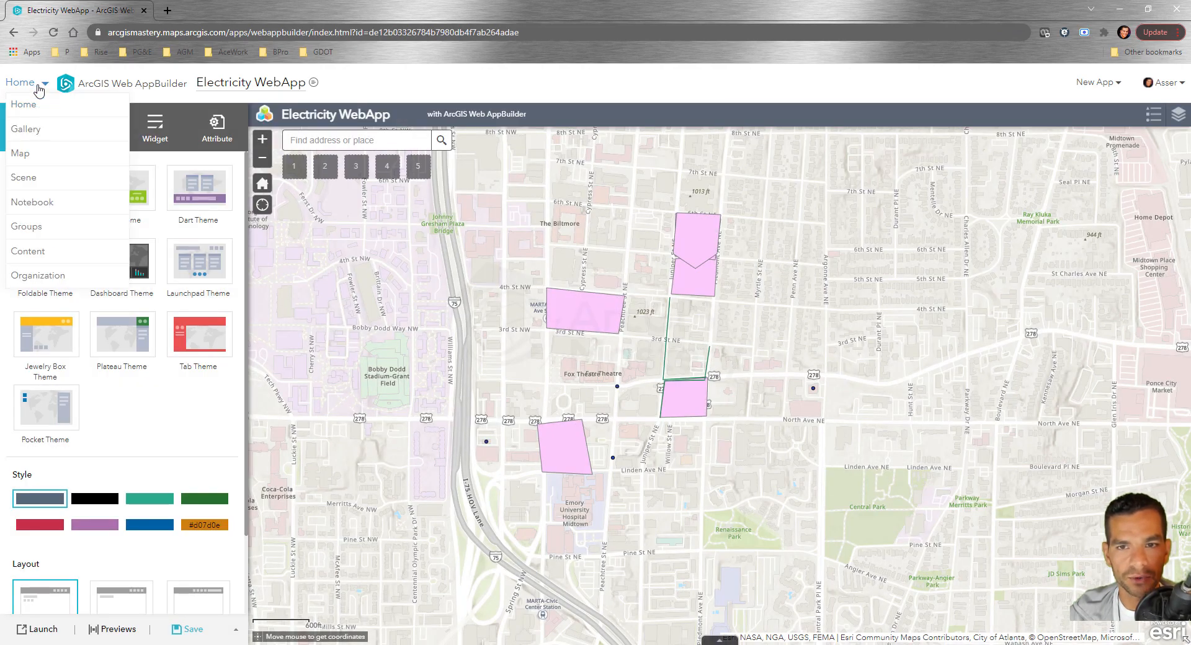
{"action": "left_click", "coordinate": [45, 250]}
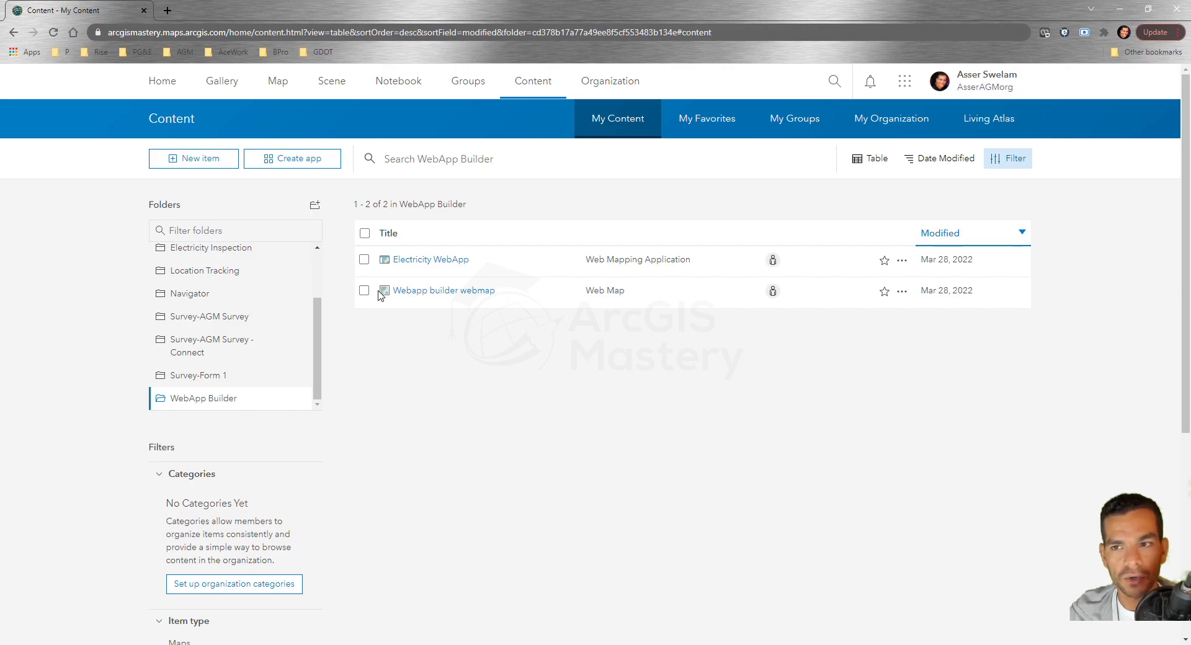
- Open the Electricity WebApp item for editing in the app builder and view the Layer List in its preview
{"action": "left_click", "coordinate": [441, 263]}
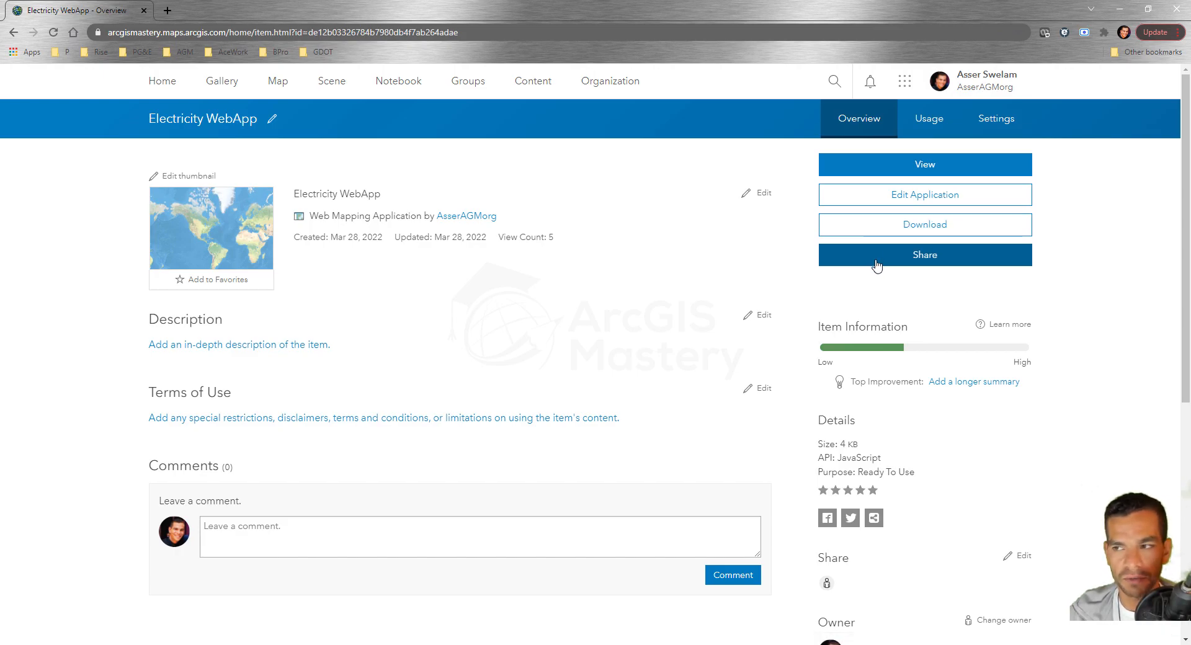
{"action": "left_click", "coordinate": [884, 198]}
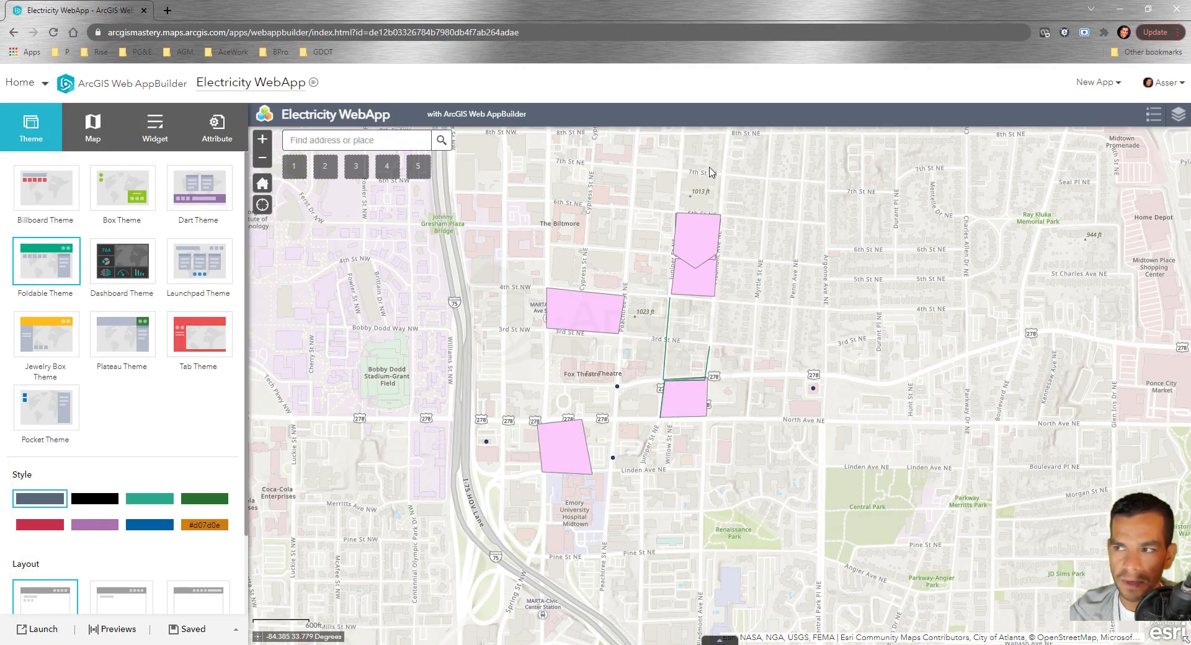
{"action": "left_click", "coordinate": [1179, 116]}
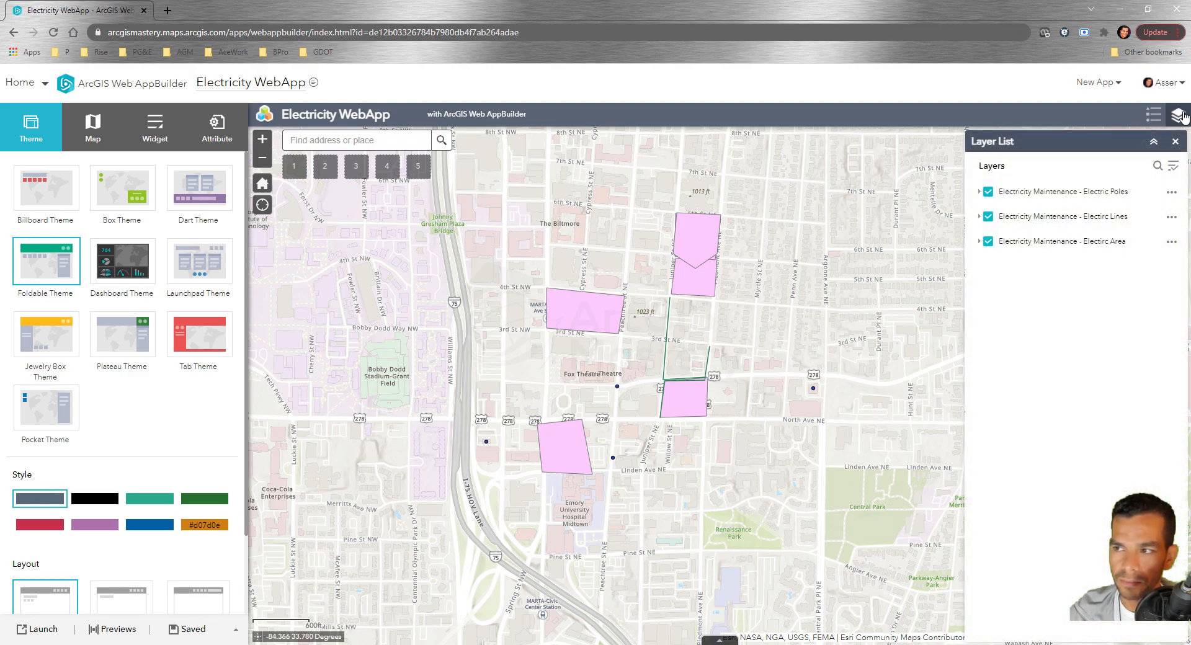
{"action": "left_click", "coordinate": [979, 193]}
{"action": "left_click", "coordinate": [979, 193]}
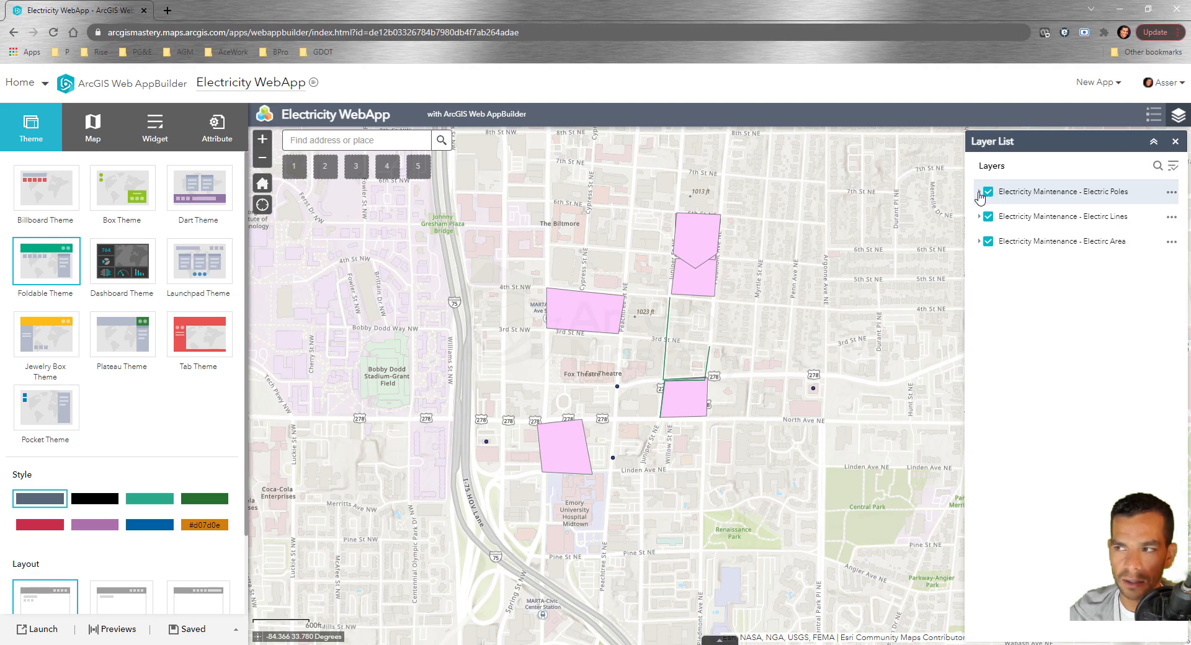
{"action": "left_click", "coordinate": [1176, 142]}
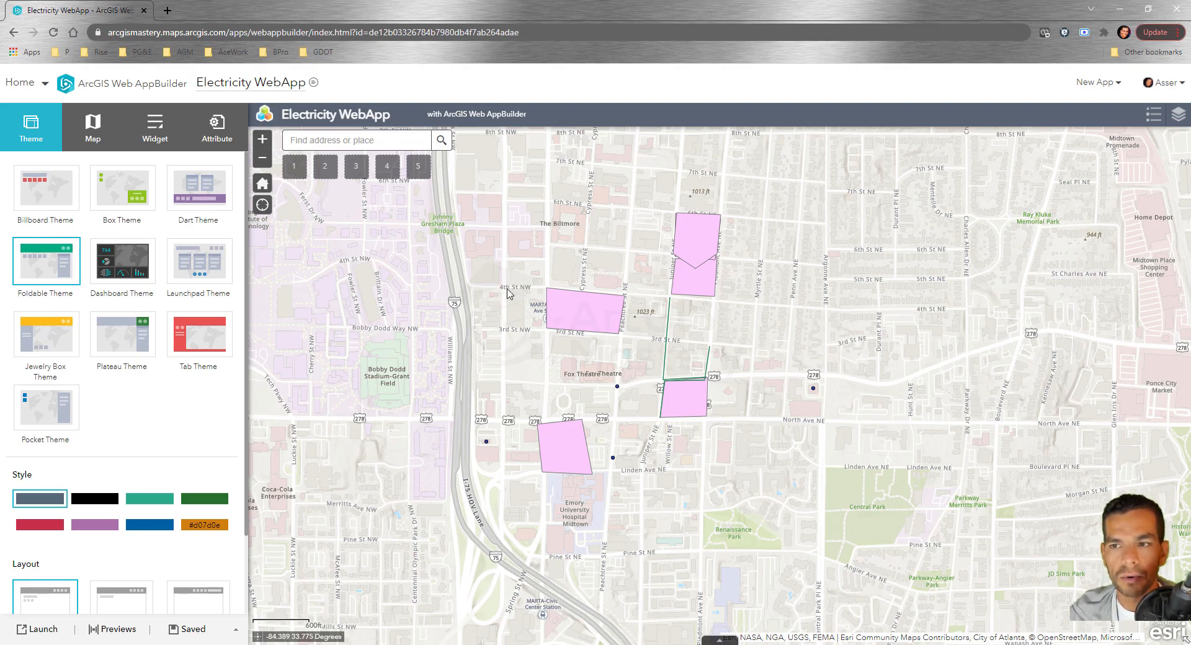
- Test the preview map's zoom in, default extent and my location tools, ending at the default extent
{"action": "left_click", "coordinate": [262, 143]}
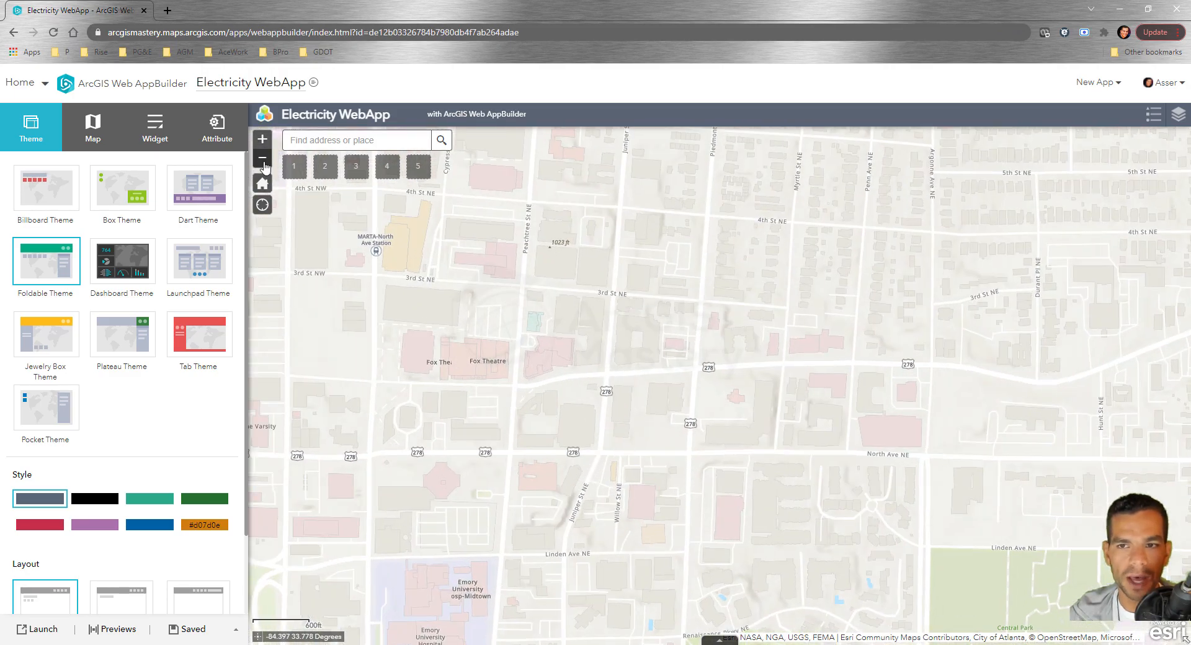
{"action": "left_click", "coordinate": [263, 185]}
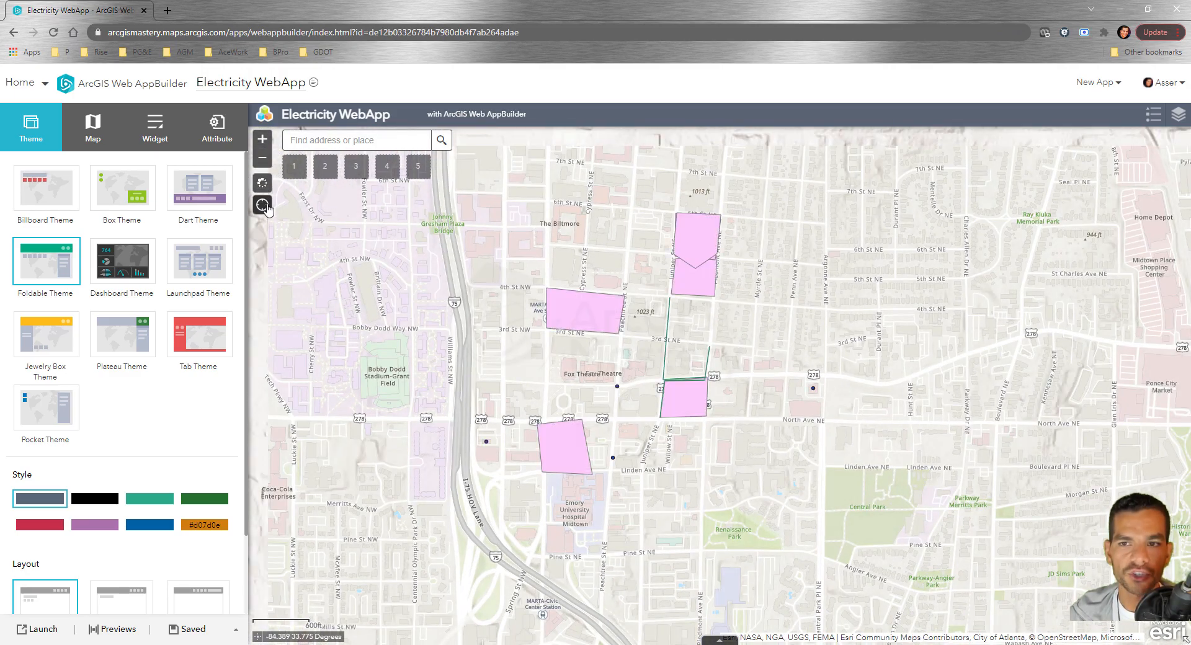
{"action": "left_click", "coordinate": [264, 208]}
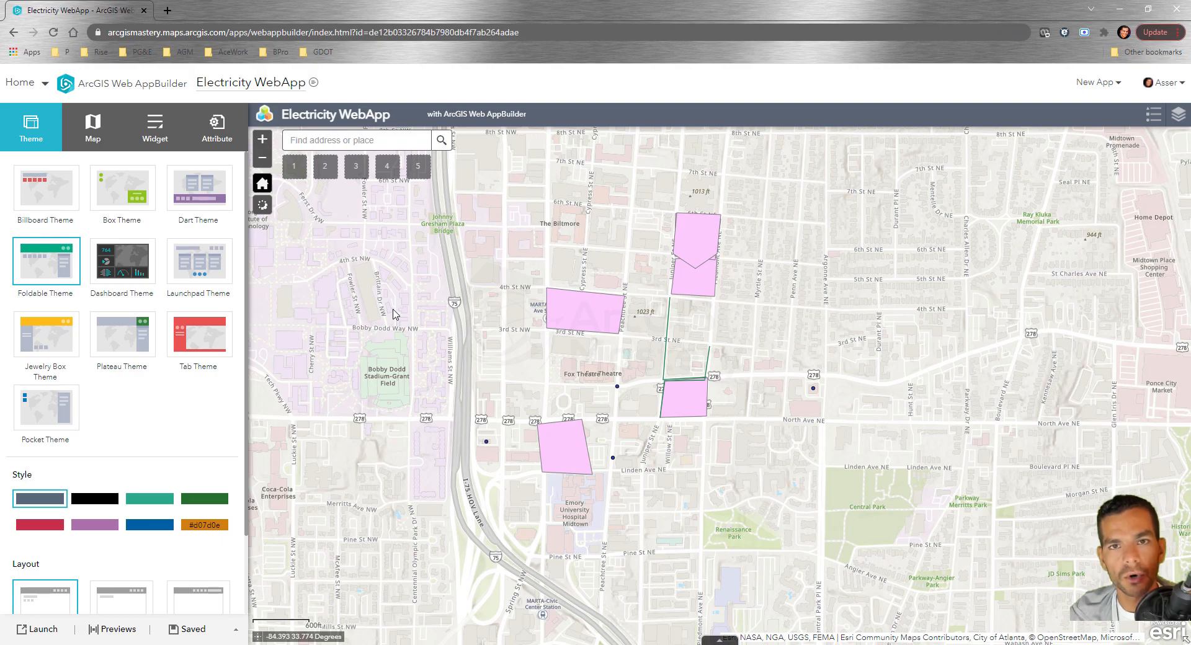
{"action": "left_click", "coordinate": [264, 185]}
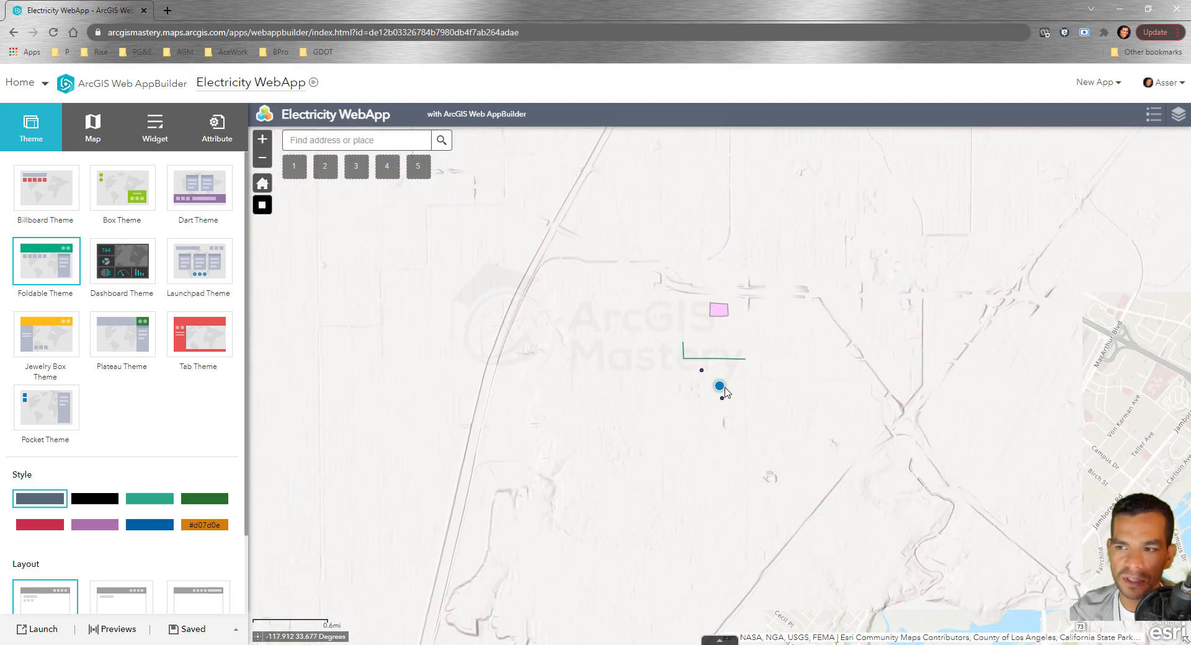
{"action": "left_click", "coordinate": [265, 185]}
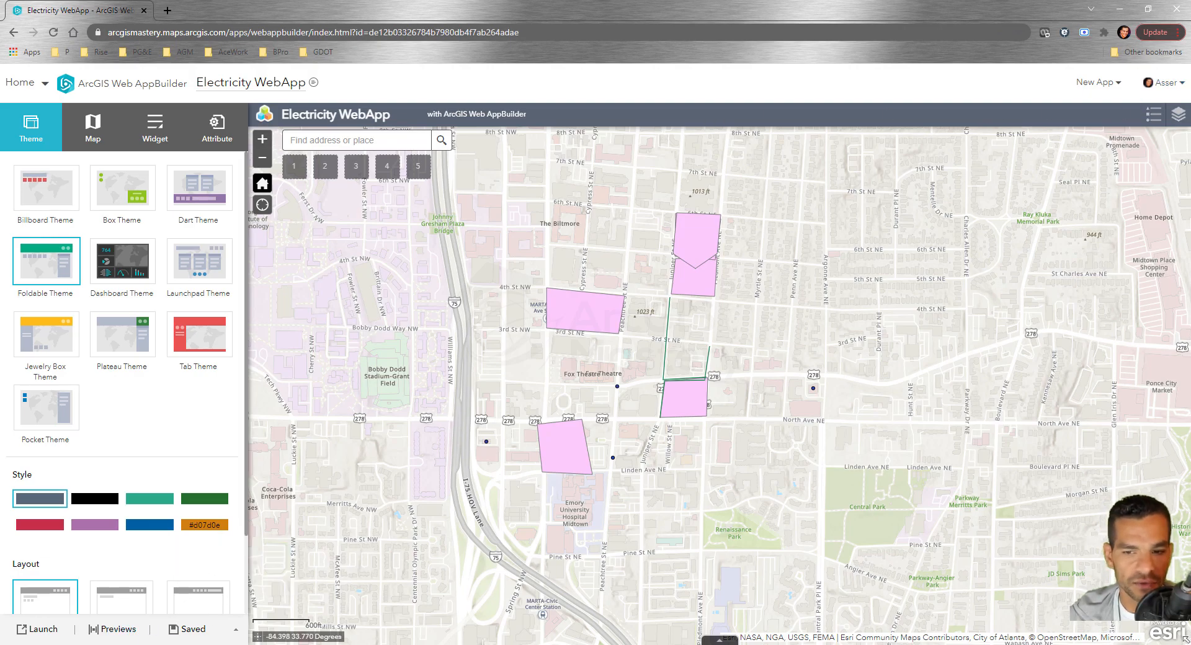
- Launch Electricity WebApp in its own browser tab and compare the live app with the builder
{"action": "left_click", "coordinate": [49, 631]}
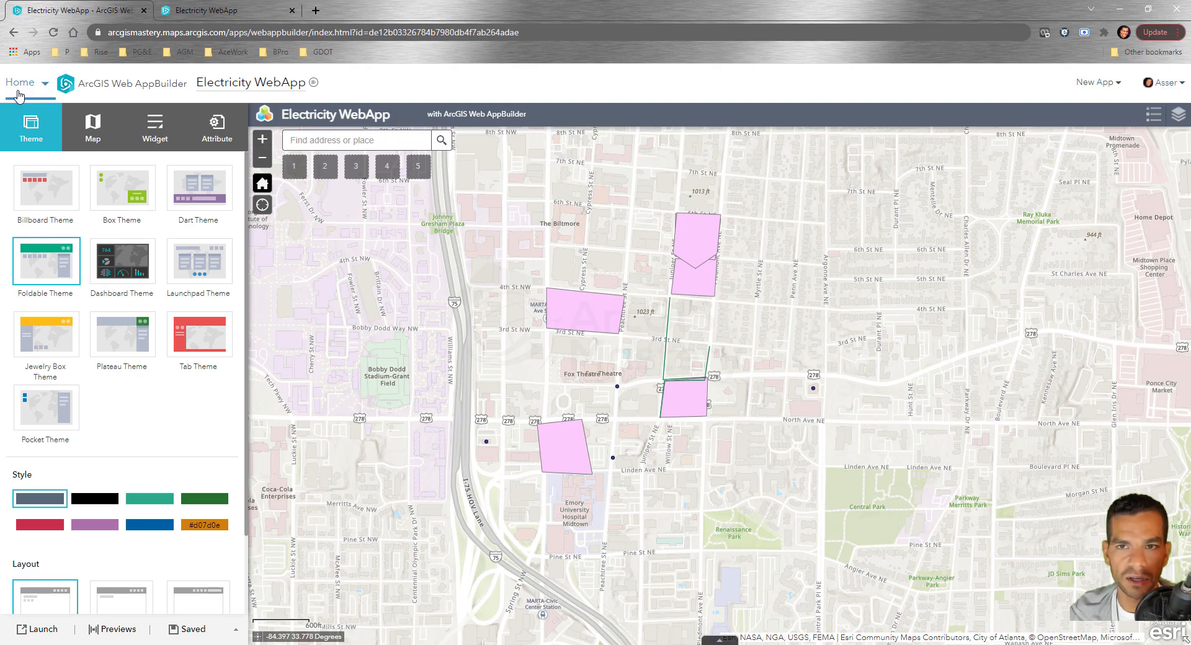
{"action": "left_click", "coordinate": [218, 14]}
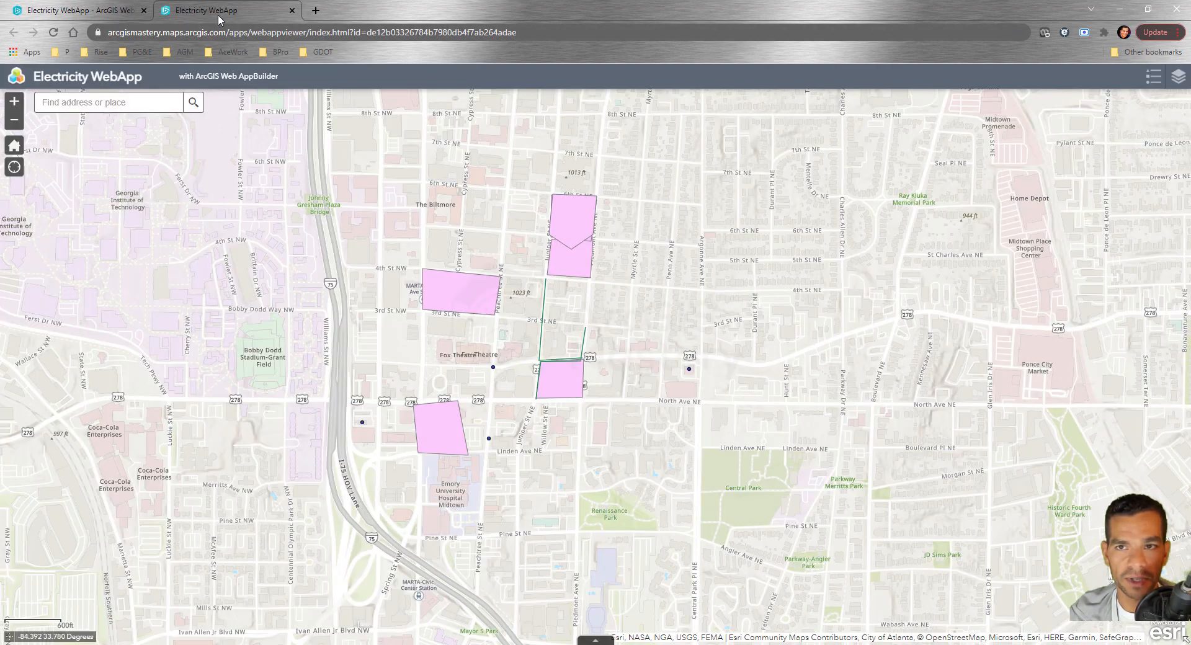
{"action": "left_click", "coordinate": [103, 14]}
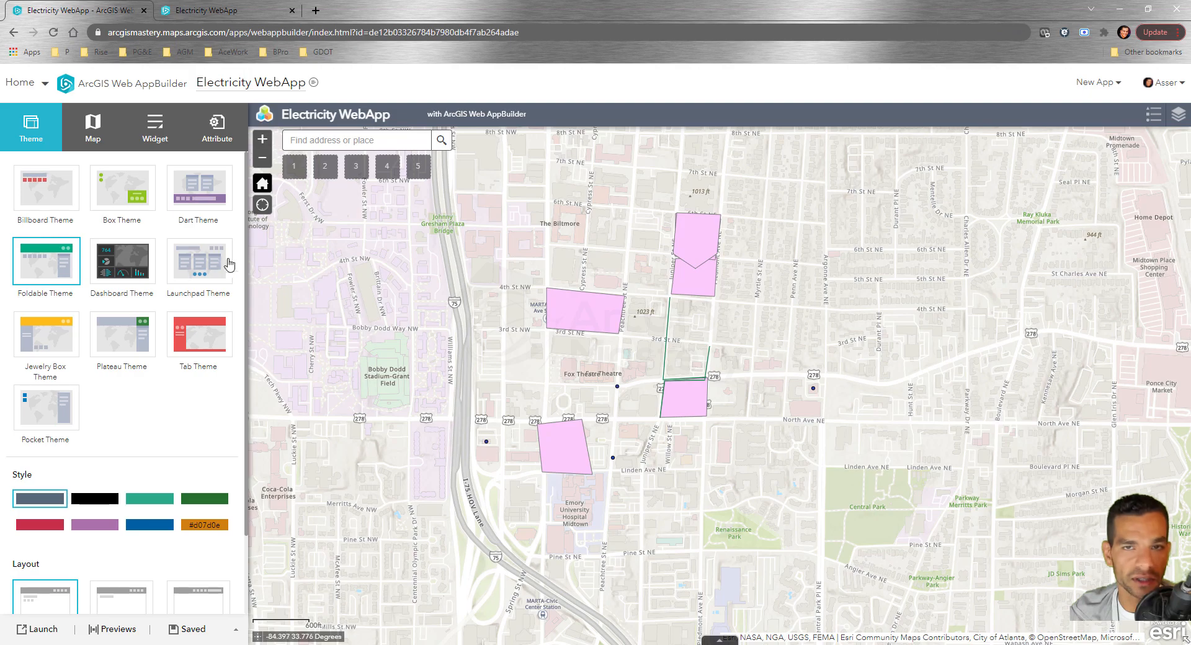
{"action": "left_click", "coordinate": [217, 14]}
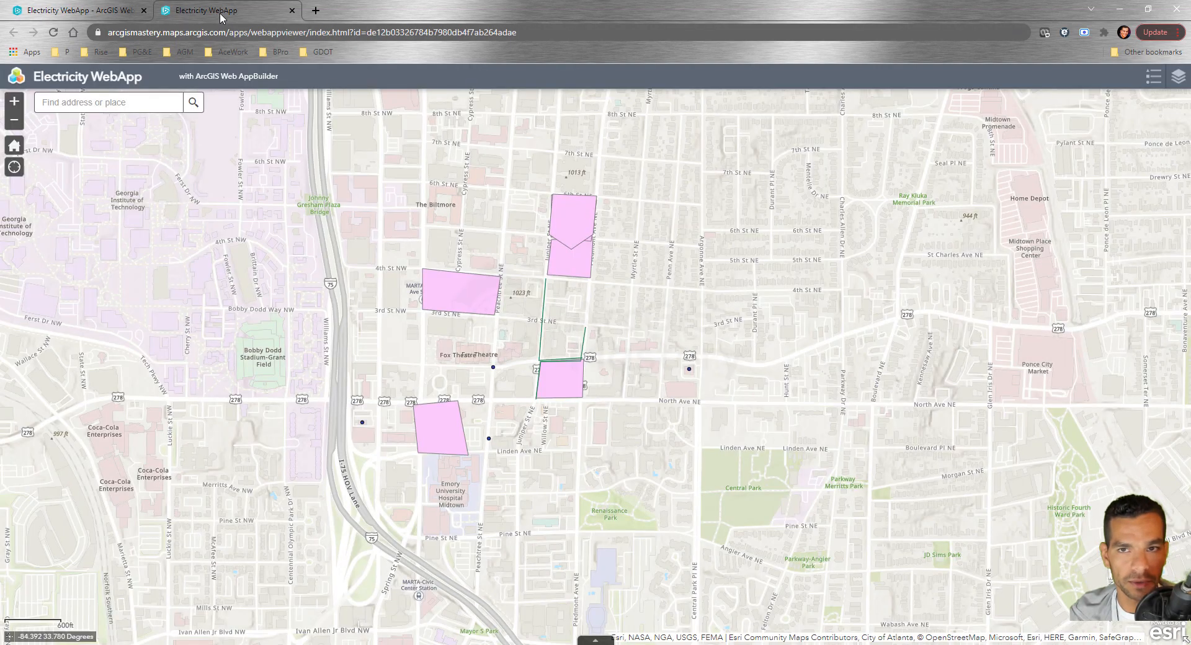
{"action": "left_click", "coordinate": [87, 11]}
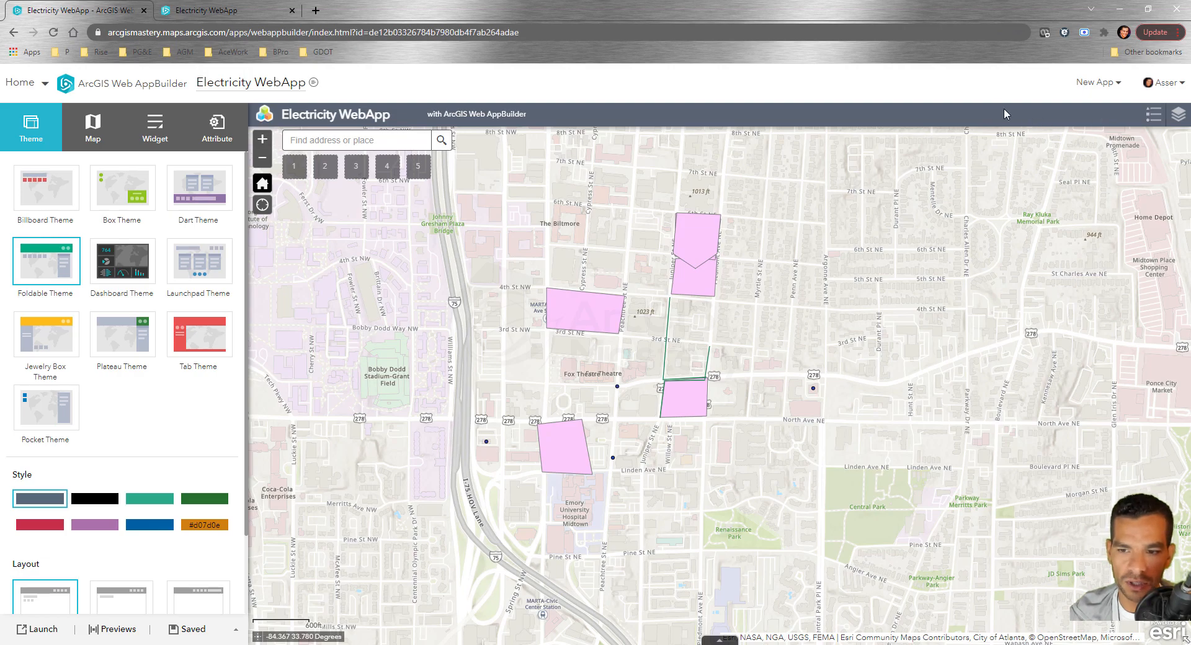
- Try the Billboard, Box, Dart and Dashboard themes on the app, and return to the Foldable Theme
{"action": "left_click", "coordinate": [44, 196]}
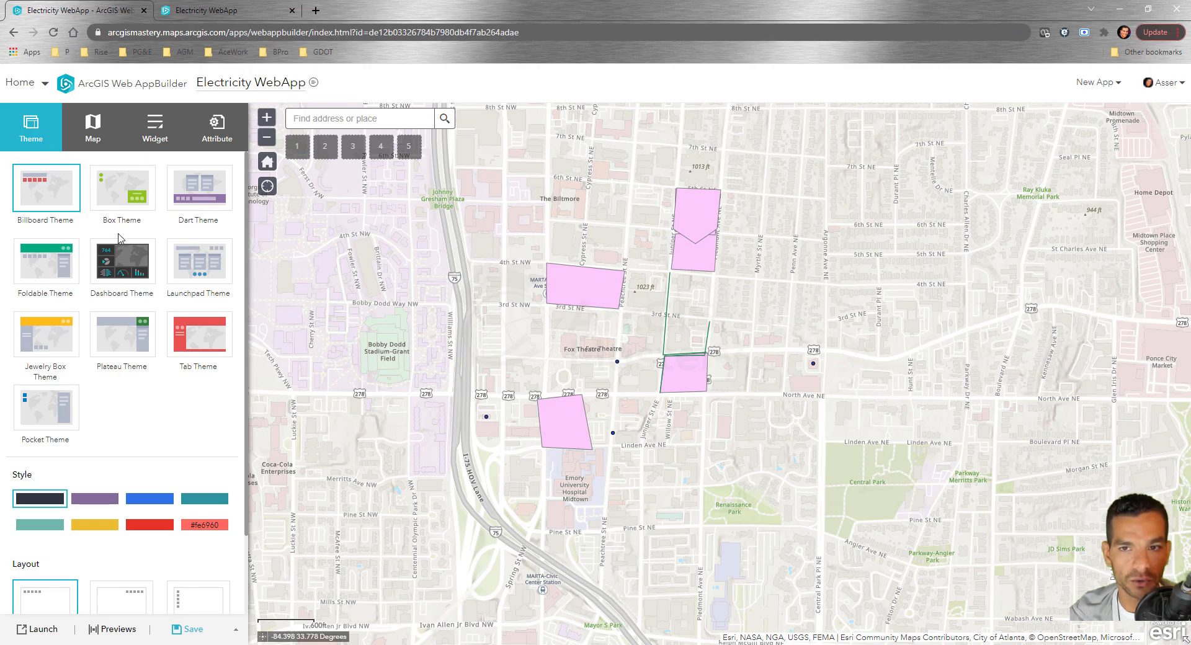
{"action": "left_click", "coordinate": [112, 199]}
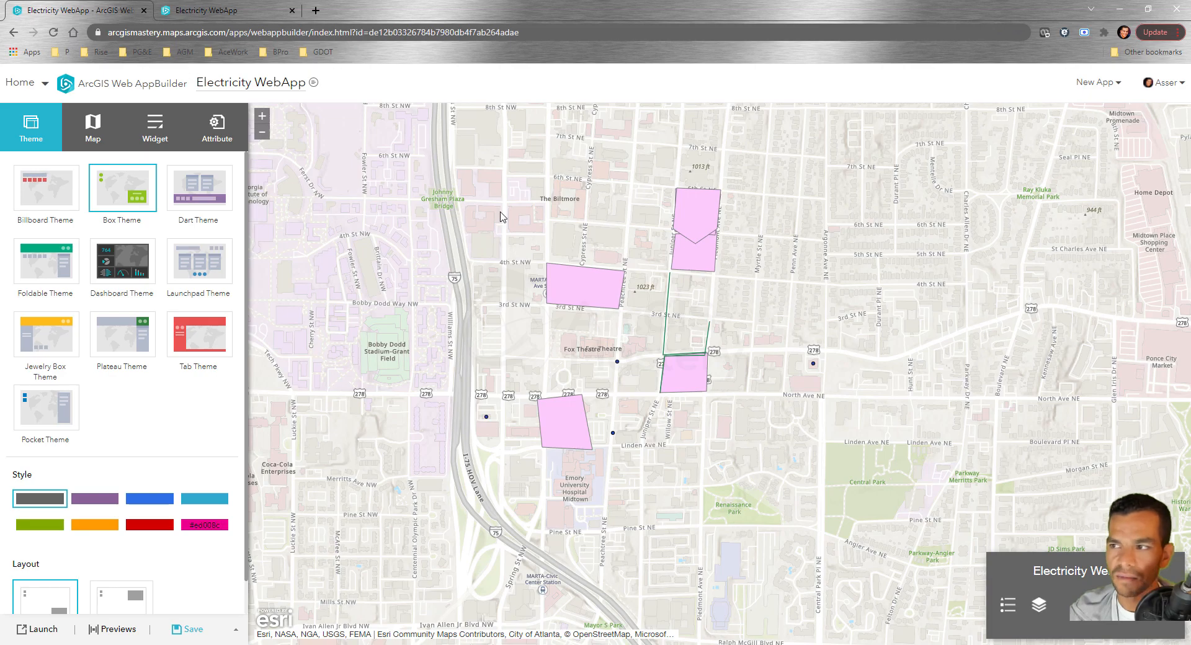
{"action": "left_click", "coordinate": [201, 185]}
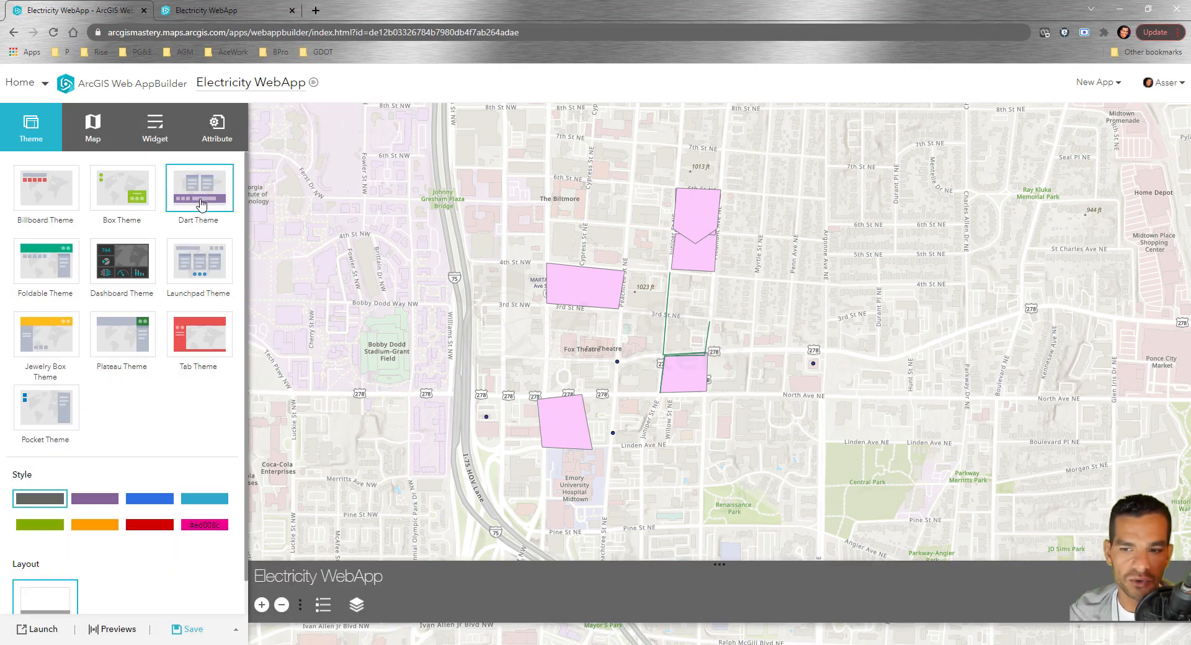
{"action": "left_click", "coordinate": [127, 272]}
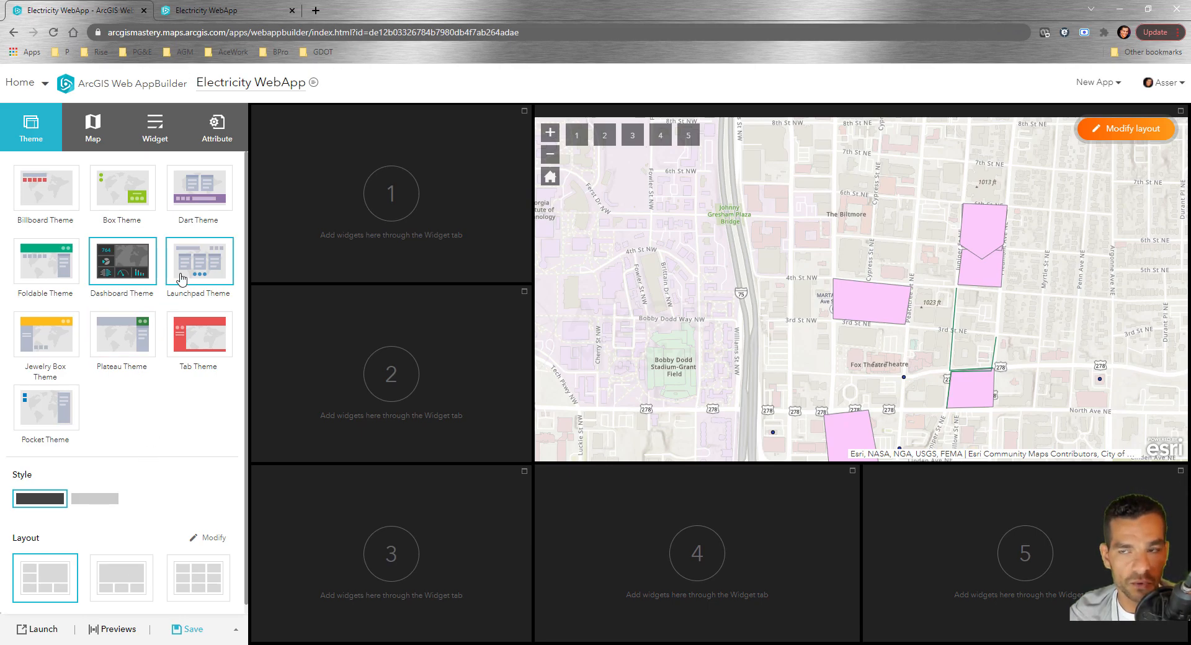
{"action": "left_click", "coordinate": [52, 277]}
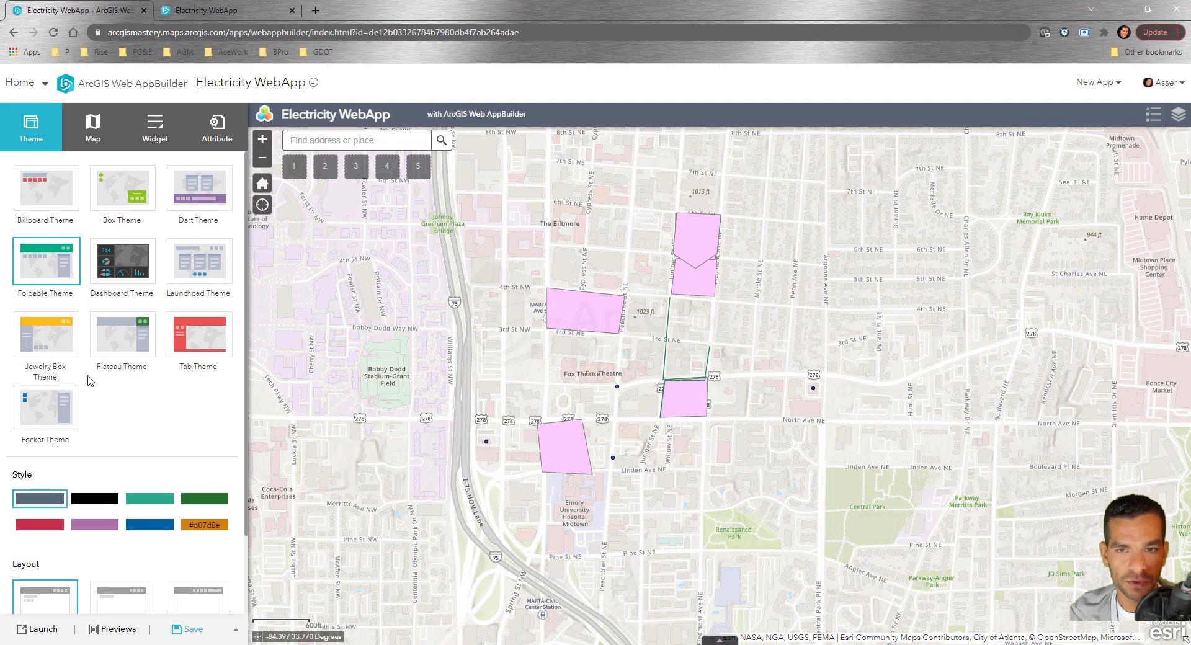
- Try the black, teal, blue and green style colors of the Foldable Theme, checking them on the Layer List
{"action": "scroll", "coordinate": [152, 404], "scroll_direction": "down", "scroll_amount": 2}
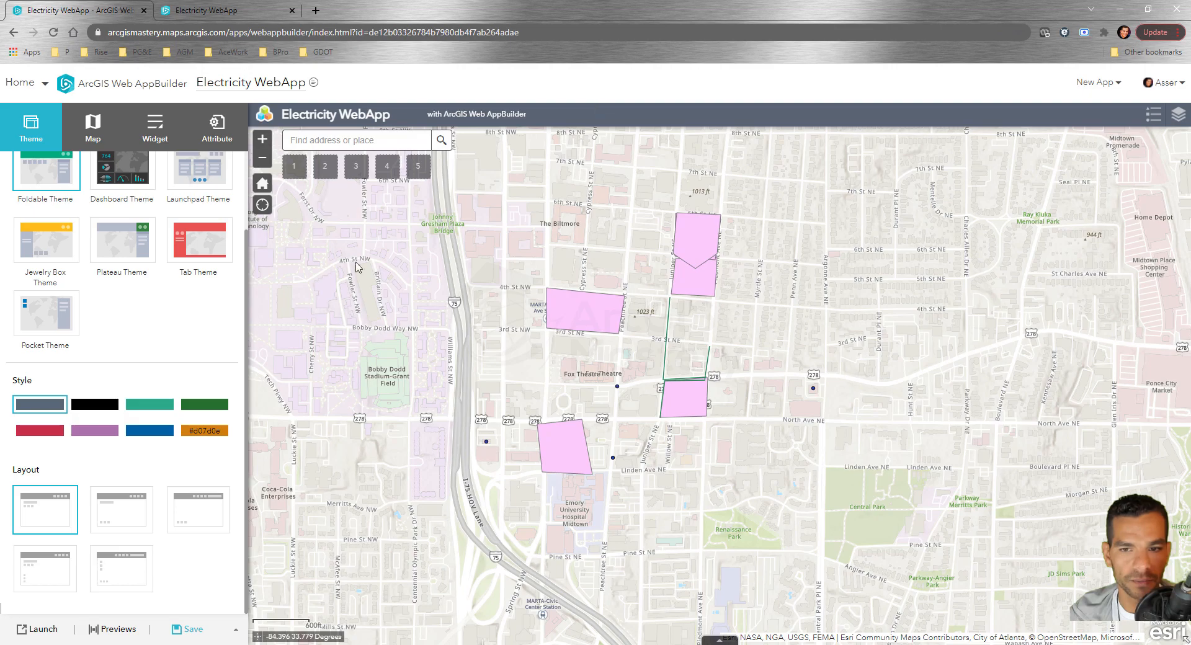
{"action": "left_click", "coordinate": [88, 408]}
{"action": "left_click", "coordinate": [160, 412]}
{"action": "left_click", "coordinate": [157, 436]}
{"action": "left_click", "coordinate": [199, 412]}
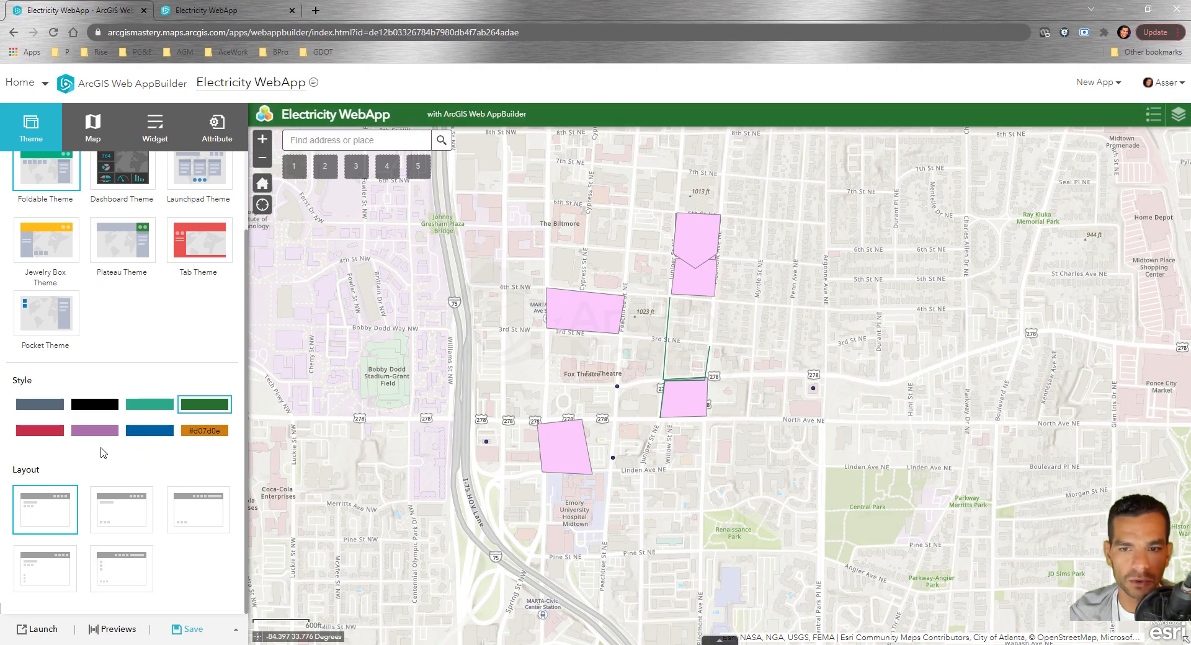
{"action": "left_click", "coordinate": [152, 432]}
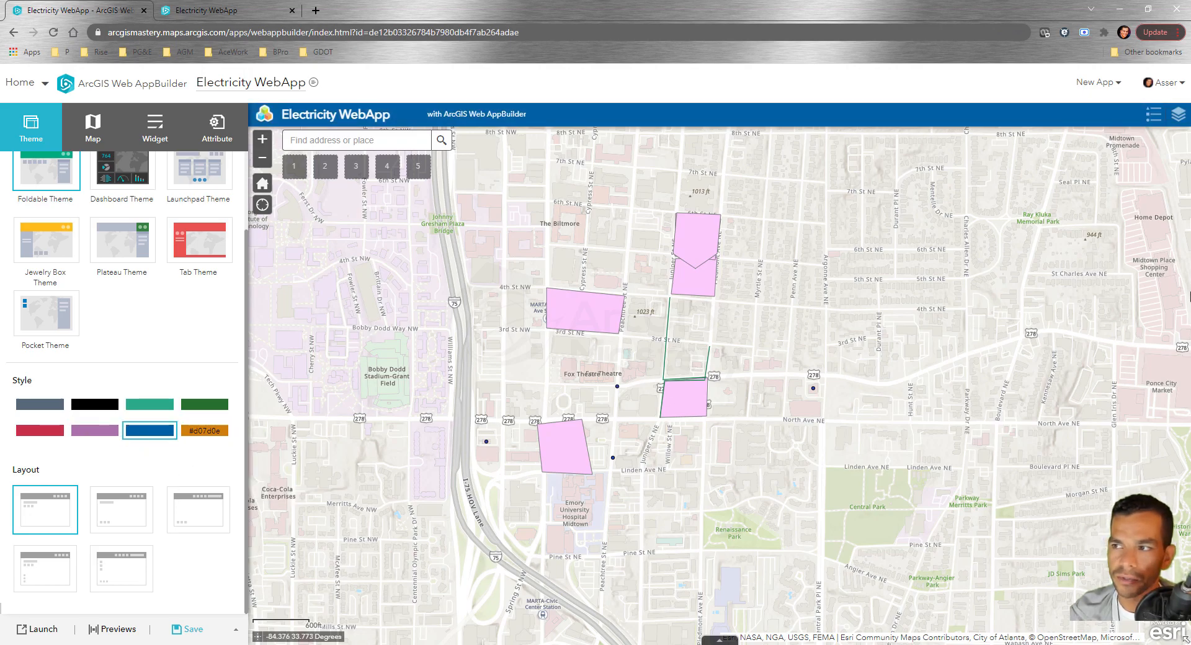
{"action": "left_click", "coordinate": [1179, 115]}
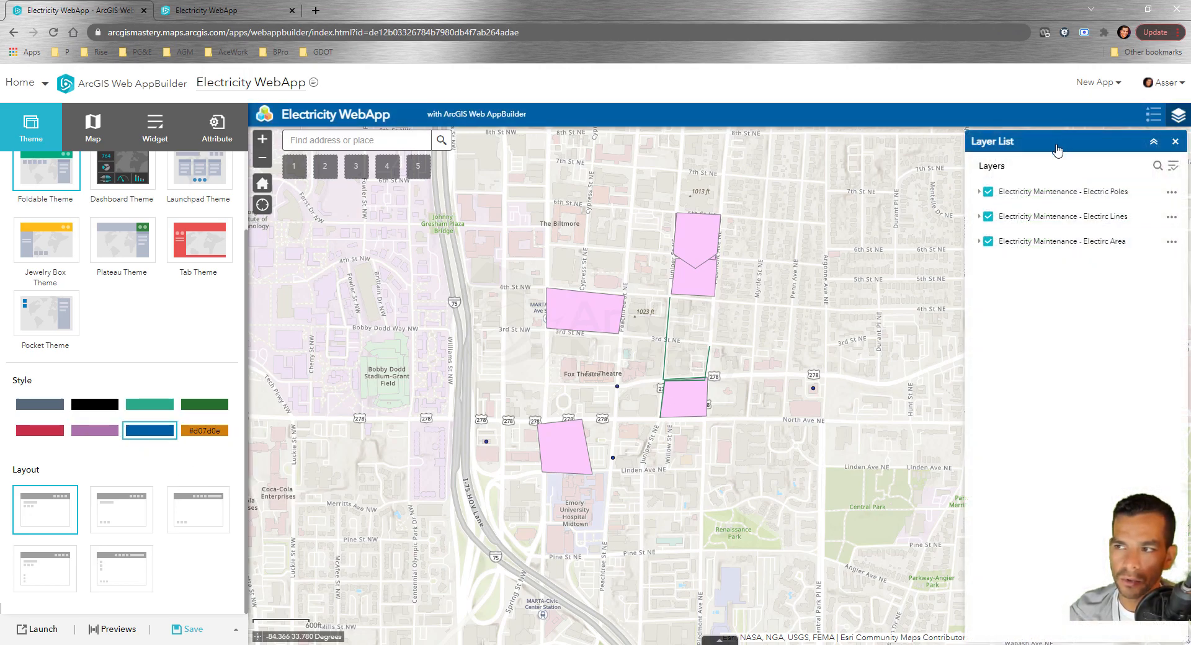
{"action": "left_click", "coordinate": [216, 410]}
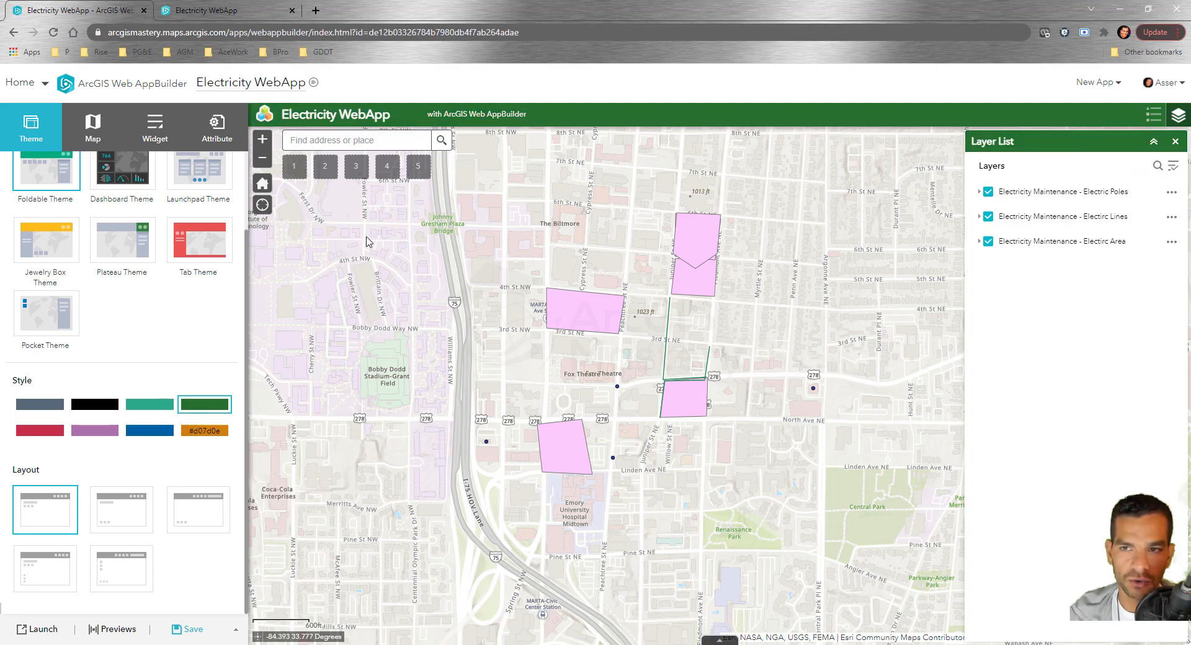
- Try the custom style color #d07d0e, inspect its custom color picker, and restore the default slate gray style
{"action": "left_click", "coordinate": [199, 433]}
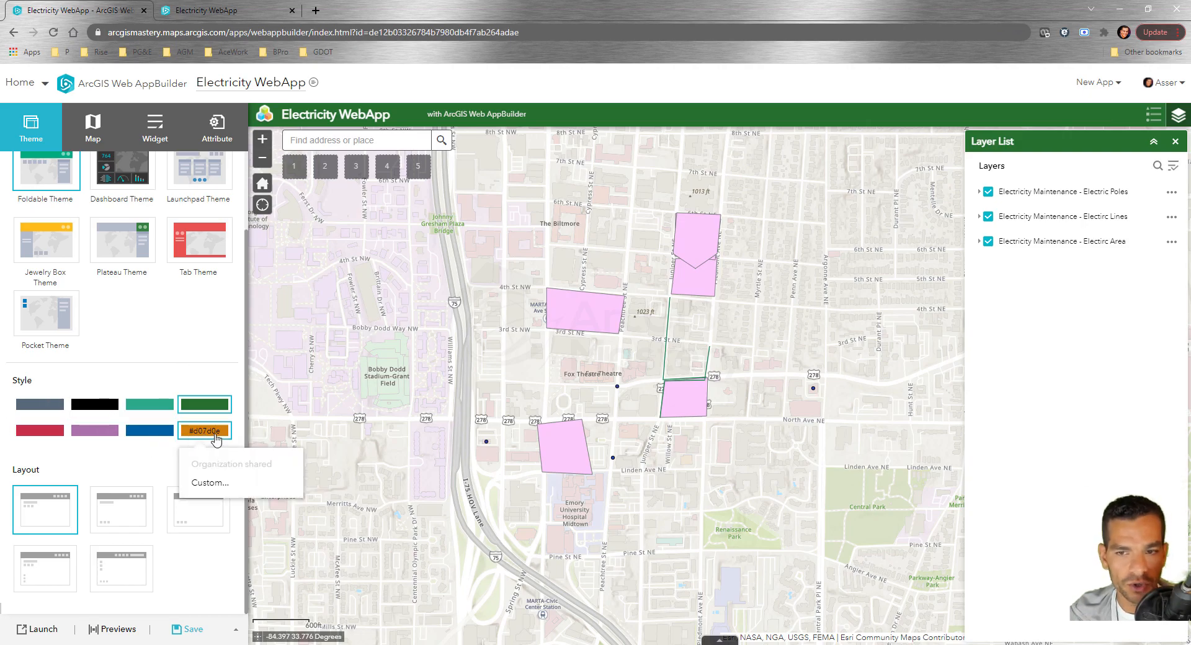
{"action": "left_click", "coordinate": [215, 434]}
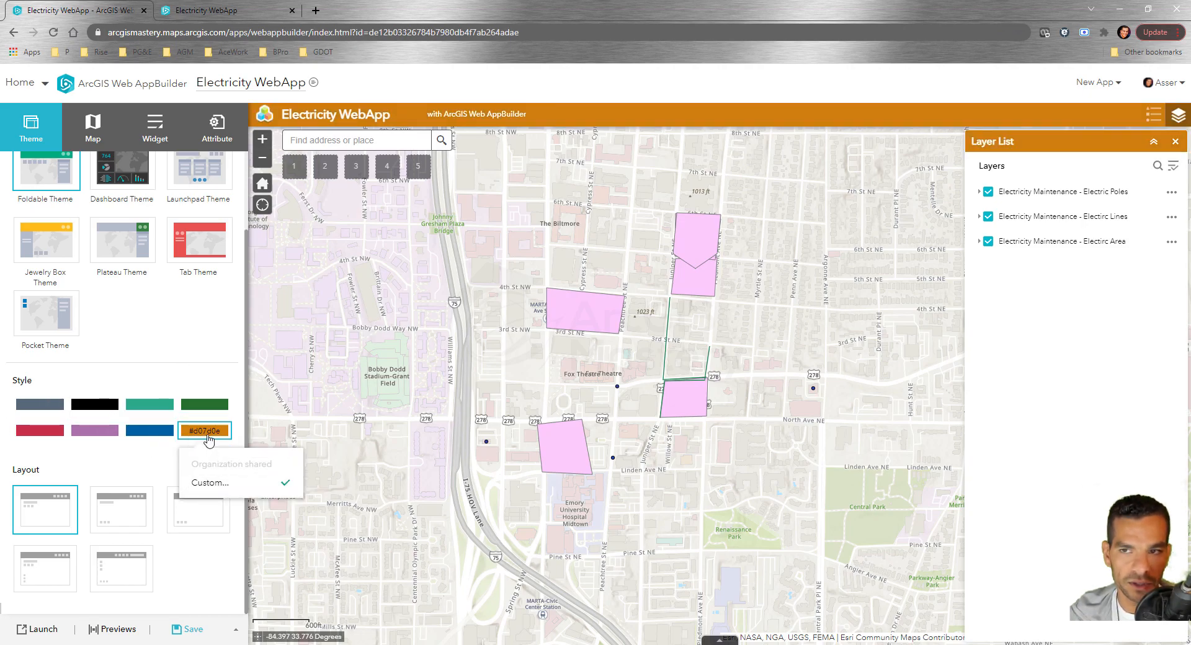
{"action": "left_click", "coordinate": [211, 483]}
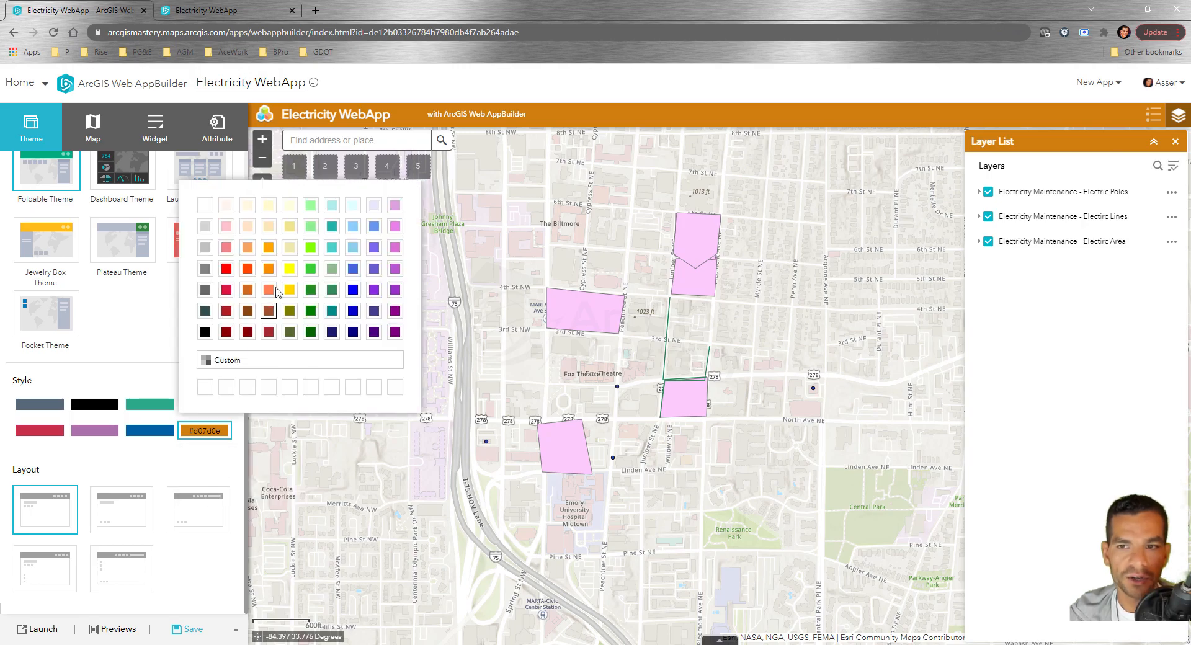
{"action": "left_click", "coordinate": [239, 360]}
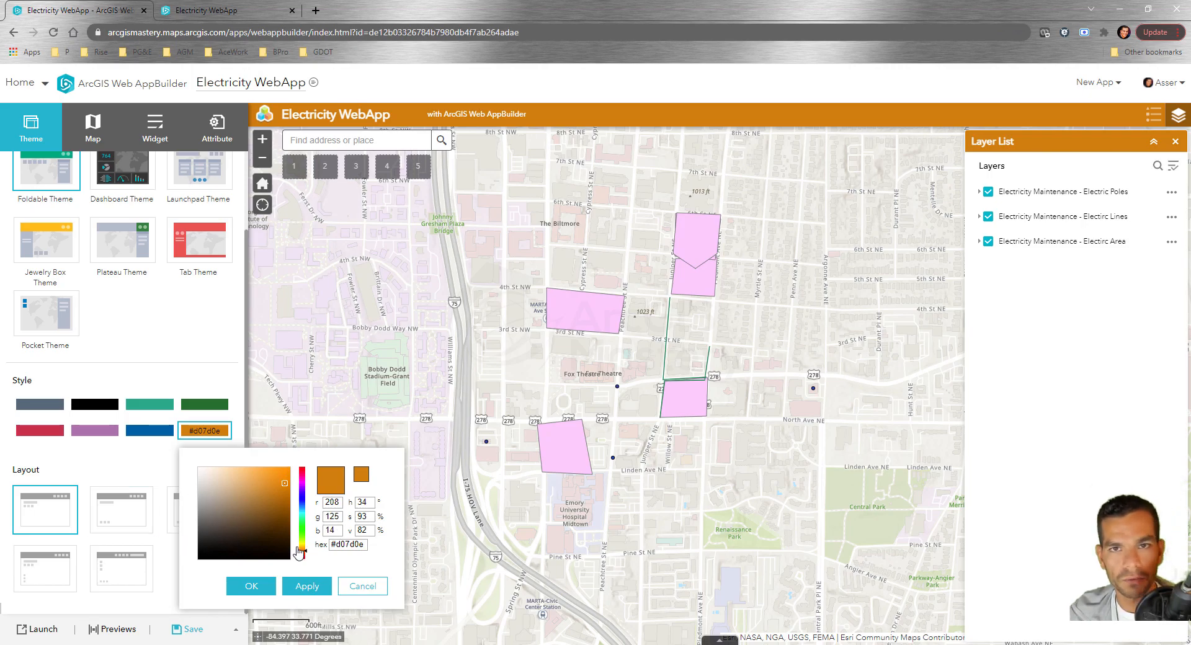
{"action": "left_click", "coordinate": [363, 587]}
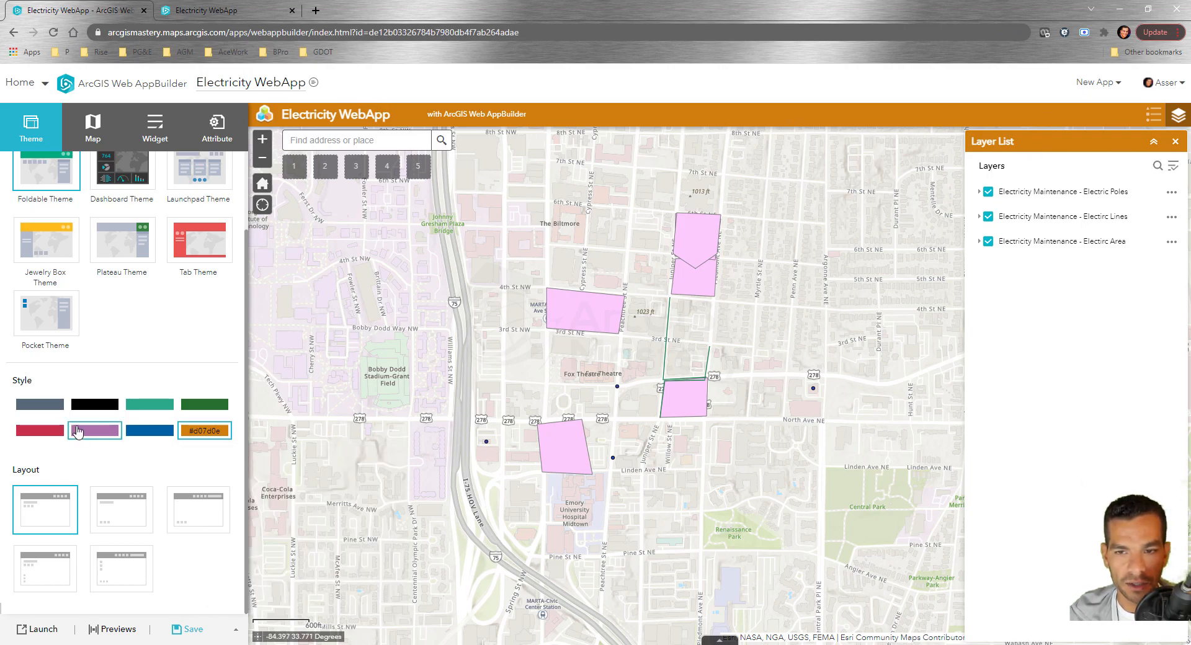
{"action": "left_click", "coordinate": [34, 407]}
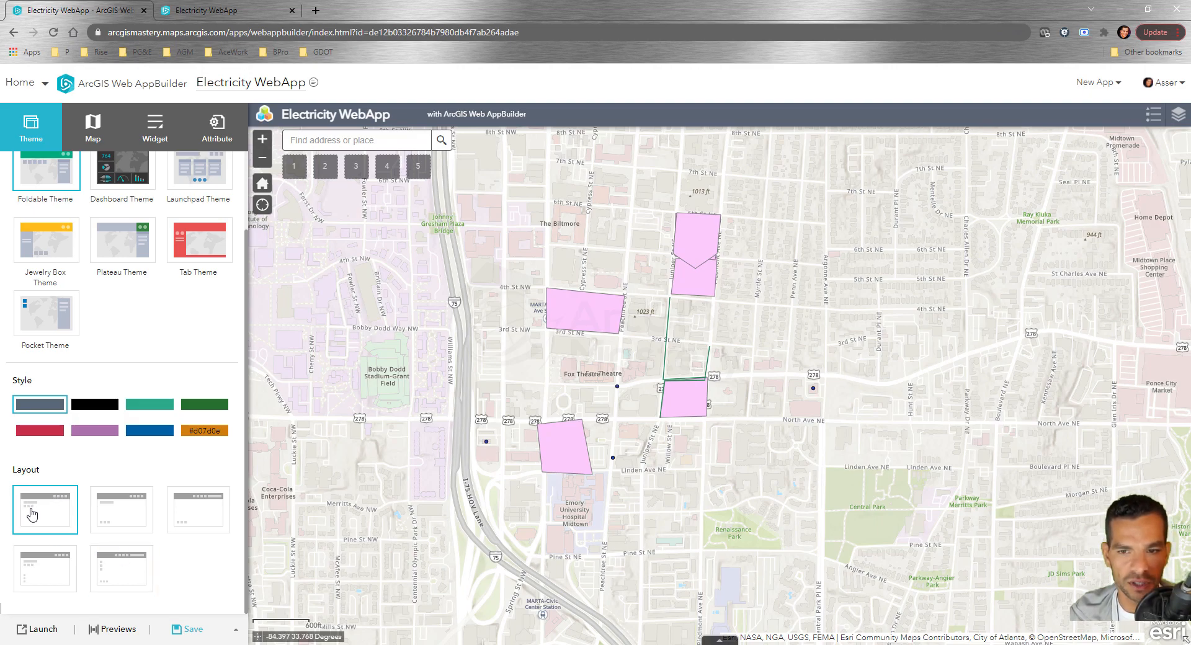
- Try the alternative Foldable Theme layouts in the preview and return to the first layout
{"action": "left_click", "coordinate": [112, 515]}
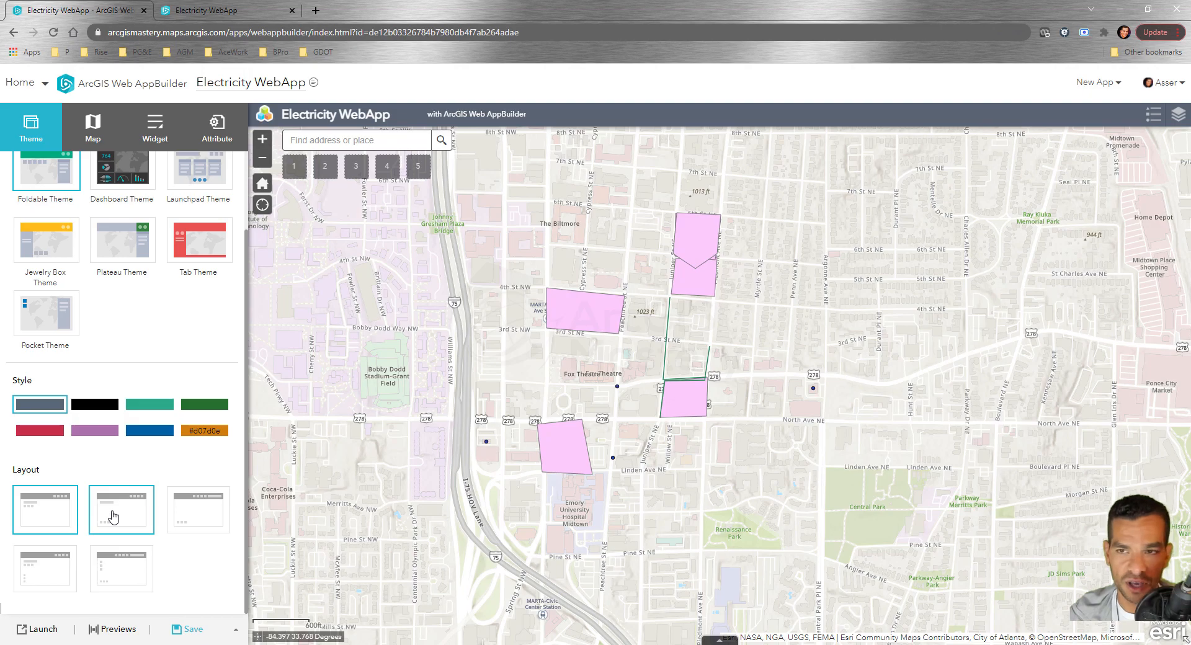
{"action": "left_click", "coordinate": [201, 526]}
{"action": "left_click", "coordinate": [134, 577]}
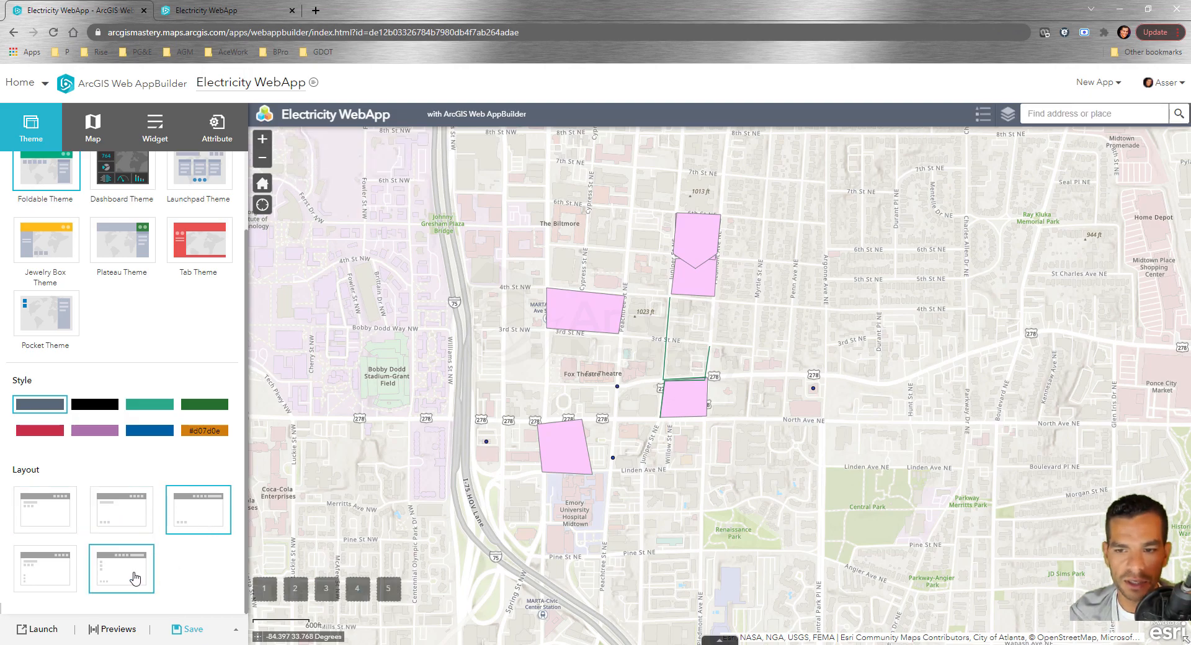
{"action": "left_click", "coordinate": [41, 580]}
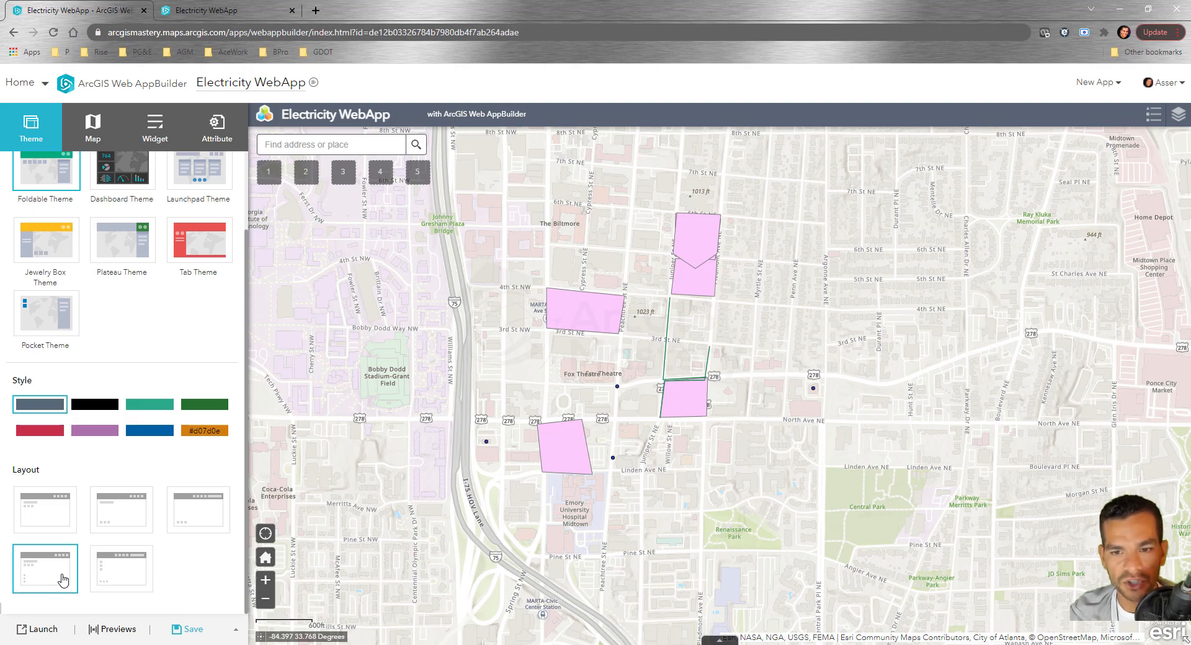
{"action": "left_click", "coordinate": [59, 526]}
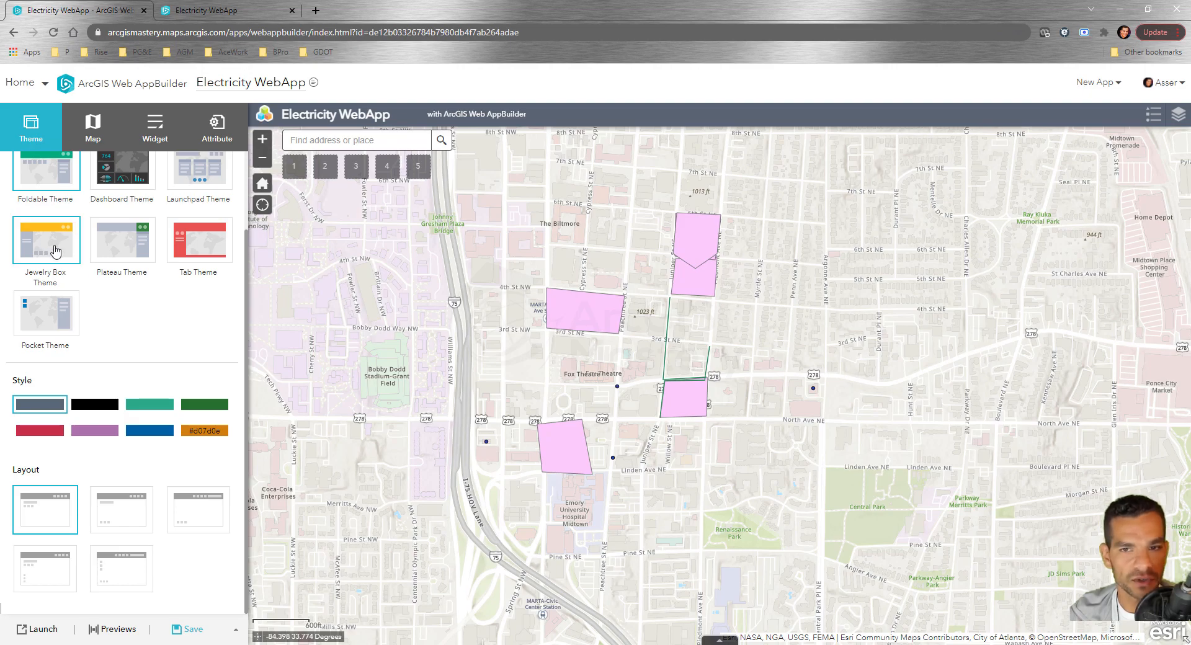
- Save the app with the Foldable Theme and its first layout, and reload the launched Electricity WebApp
{"action": "scroll", "coordinate": [47, 248], "scroll_direction": "up", "scroll_amount": 2}
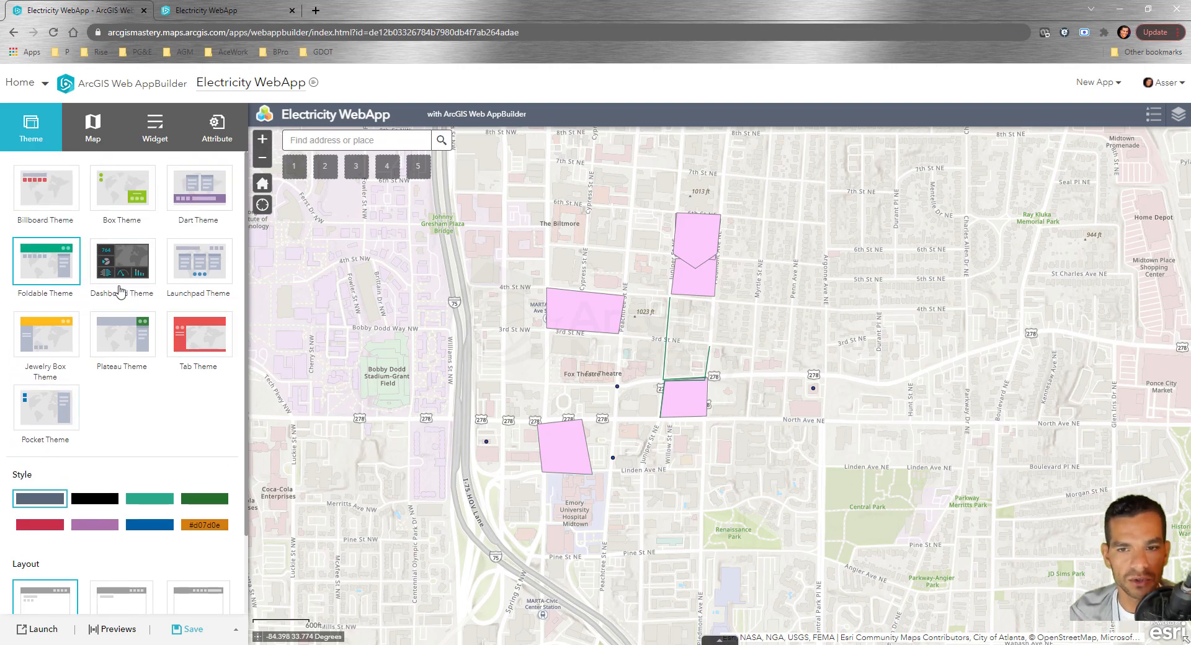
{"action": "scroll", "coordinate": [124, 351], "scroll_direction": "down", "scroll_amount": 2}
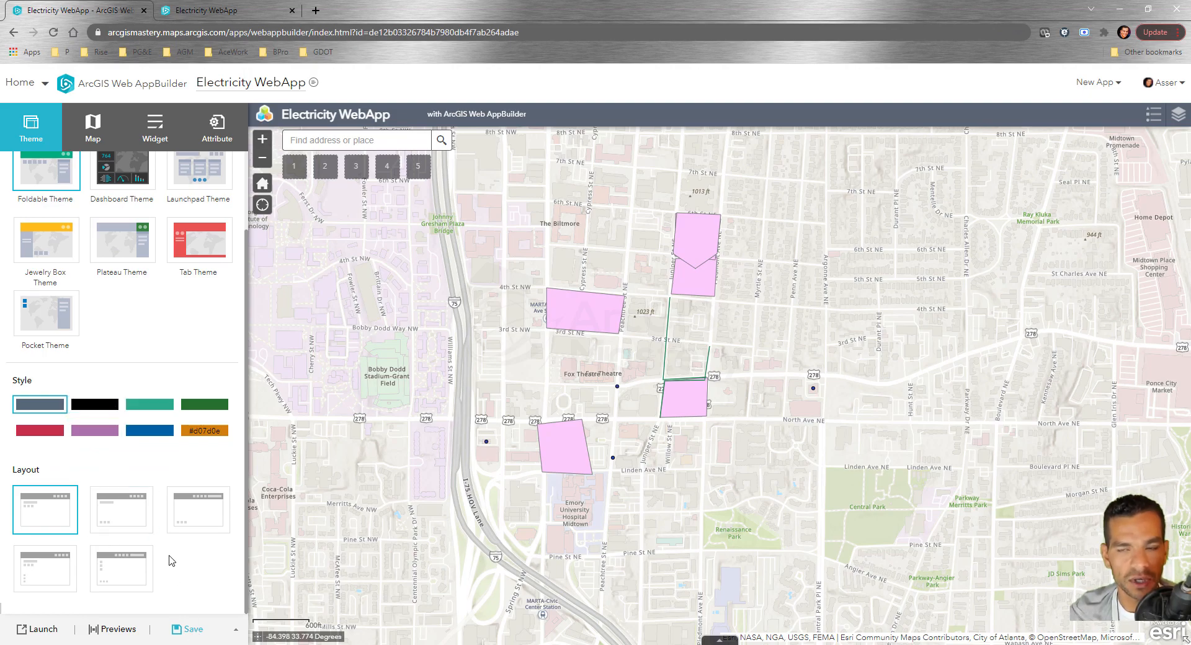
{"action": "left_click", "coordinate": [191, 632]}
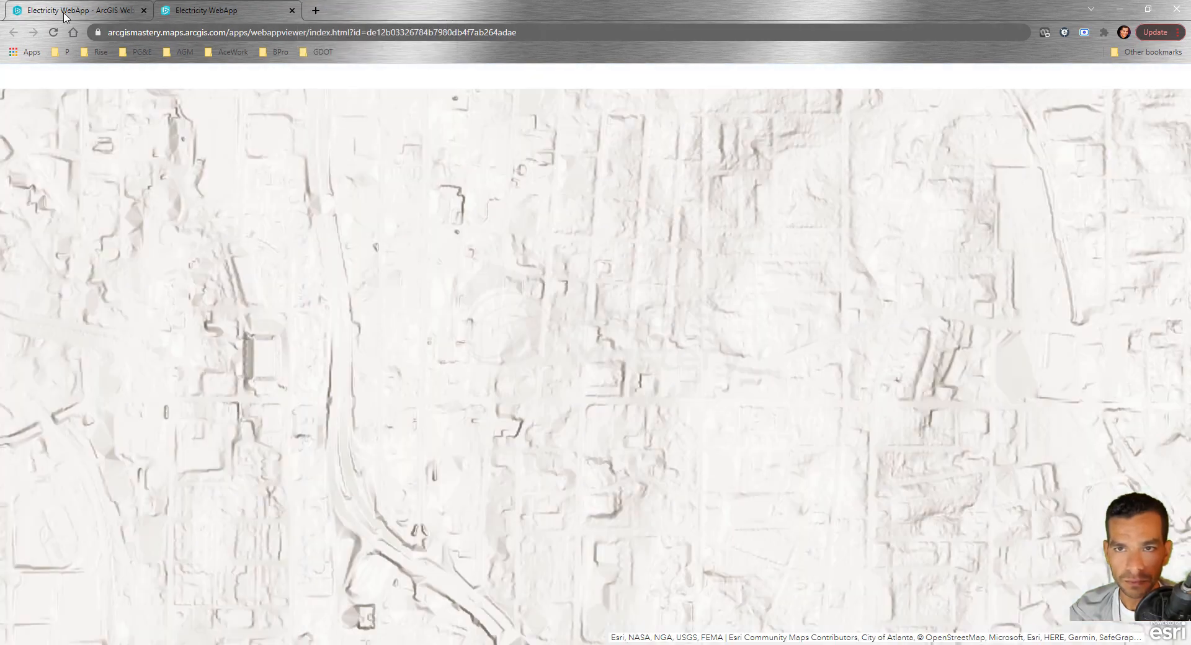
{"action": "key", "text": "ctrl+w"}
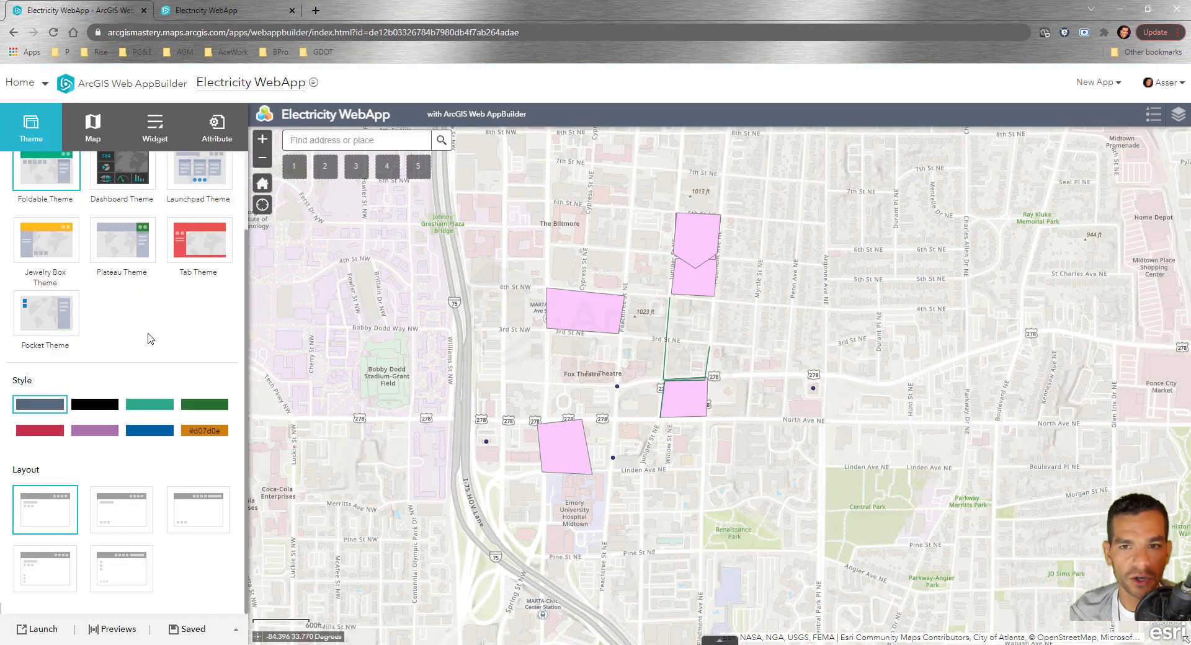
- Open the app's map settings, check the launched app, and look through the web maps available in My Content without choosing one
{"action": "left_click", "coordinate": [91, 129]}
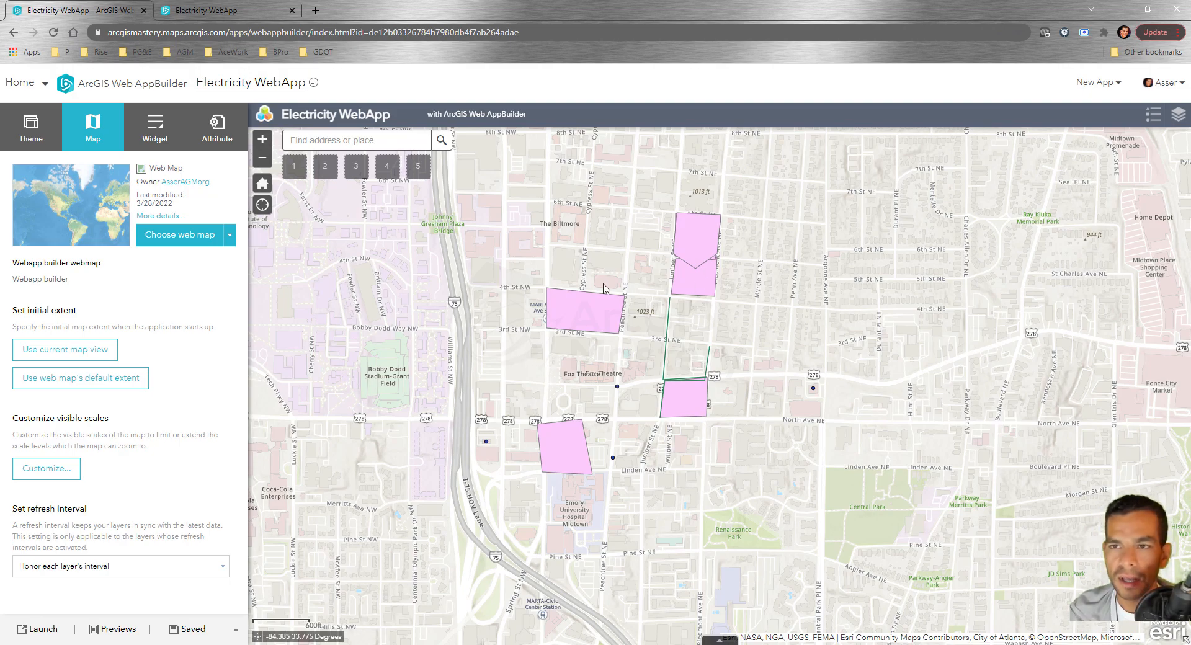
{"action": "left_click", "coordinate": [224, 9]}
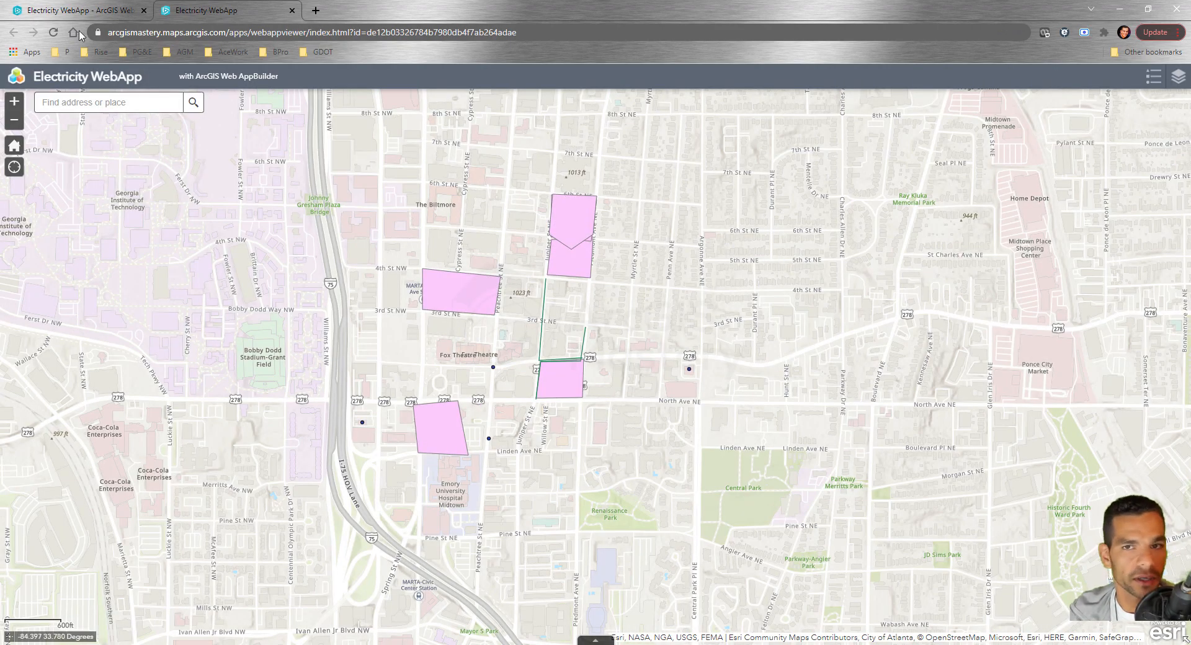
{"action": "left_click", "coordinate": [81, 11]}
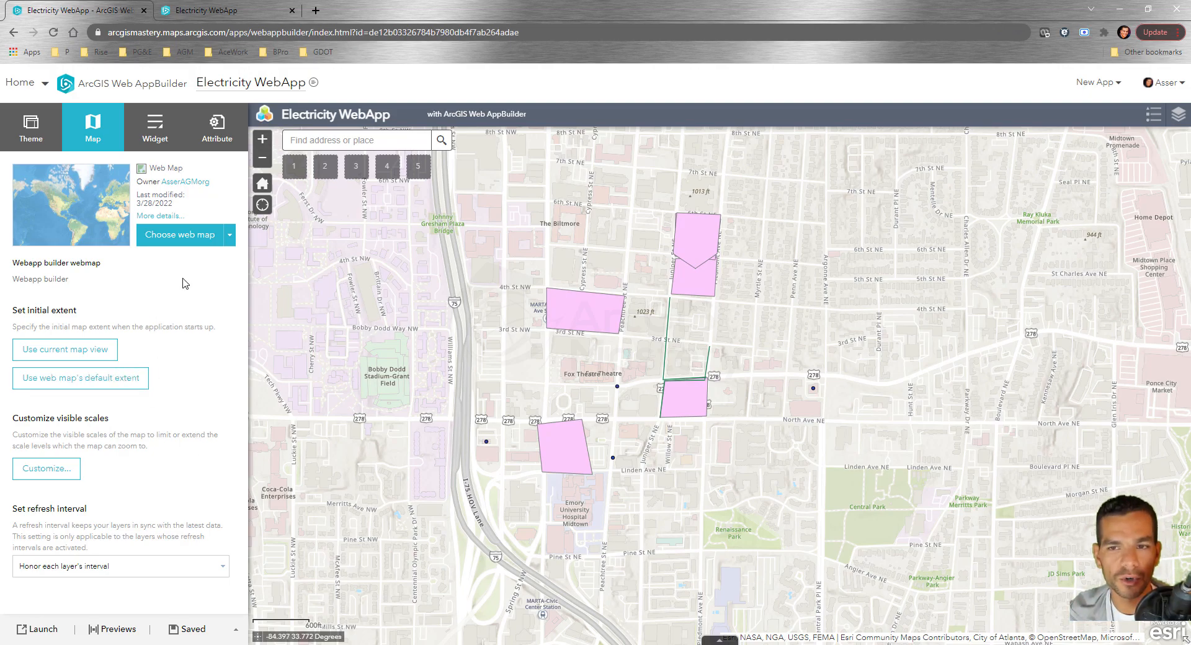
{"action": "left_click", "coordinate": [194, 249]}
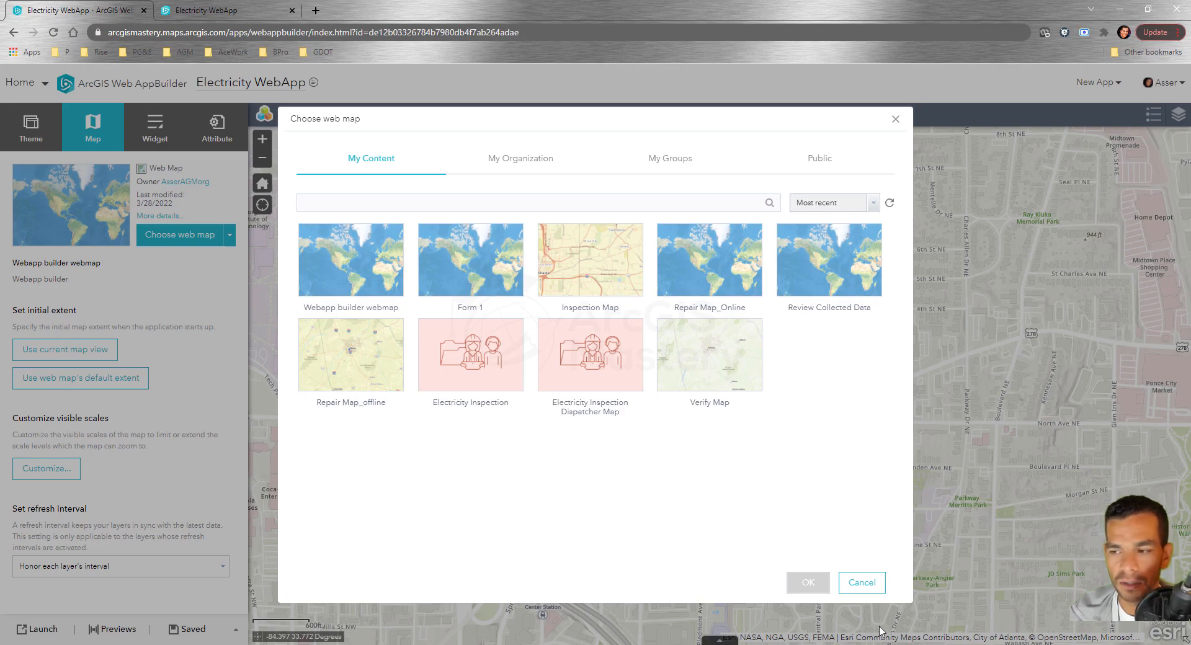
{"action": "left_click", "coordinate": [862, 583]}
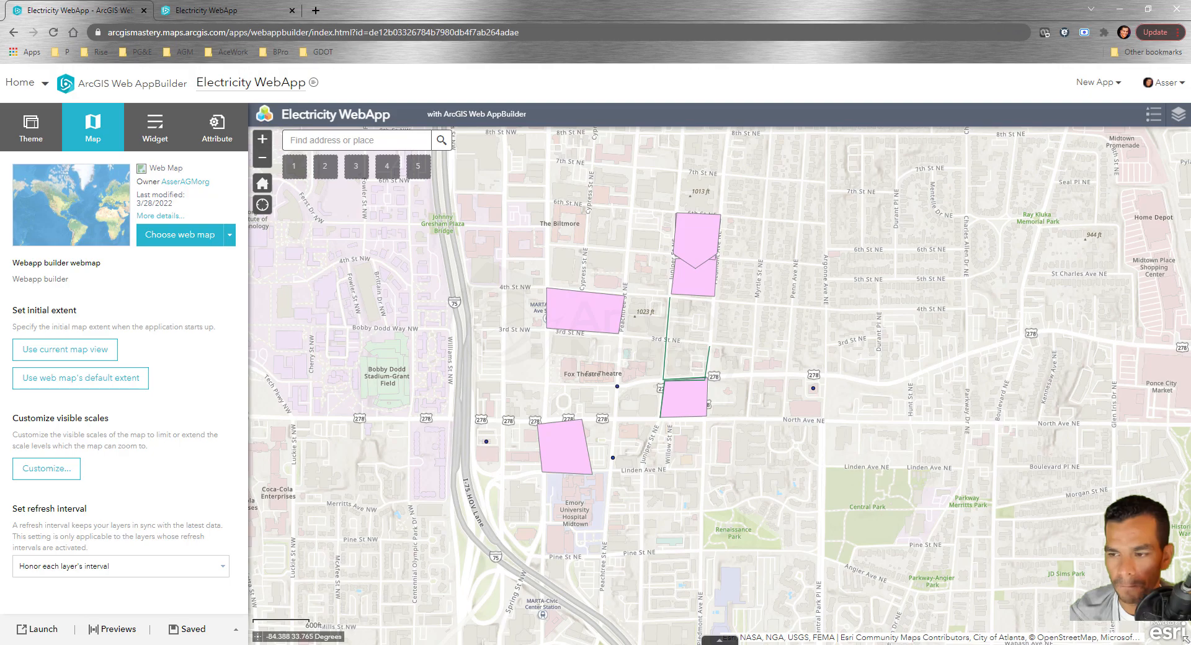
- View the attribute table of the electricity maintenance layers in both the builder preview and the launched app, and collapse it
{"action": "left_click", "coordinate": [720, 641]}
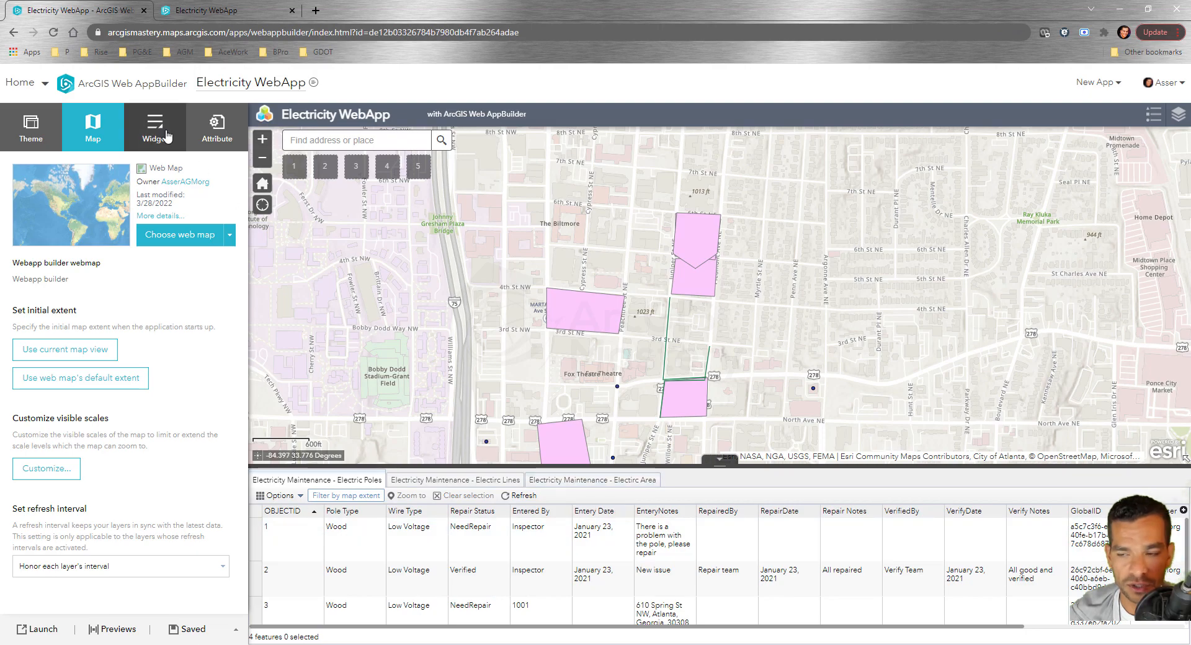
{"action": "left_click", "coordinate": [208, 11]}
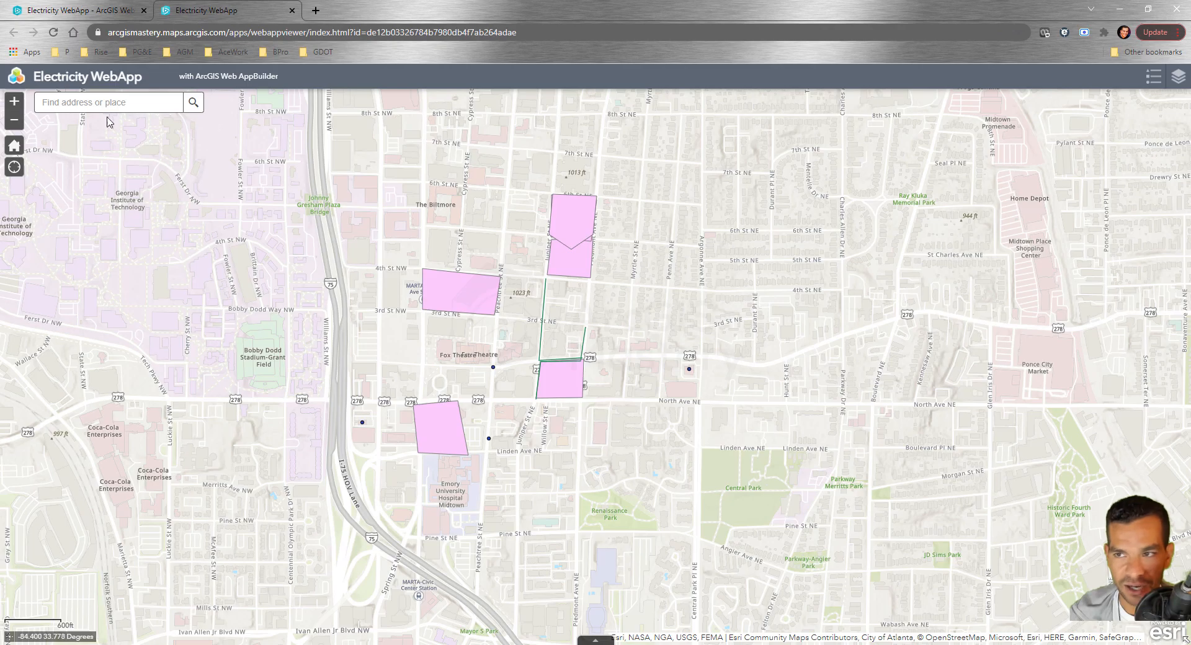
{"action": "left_click", "coordinate": [595, 641]}
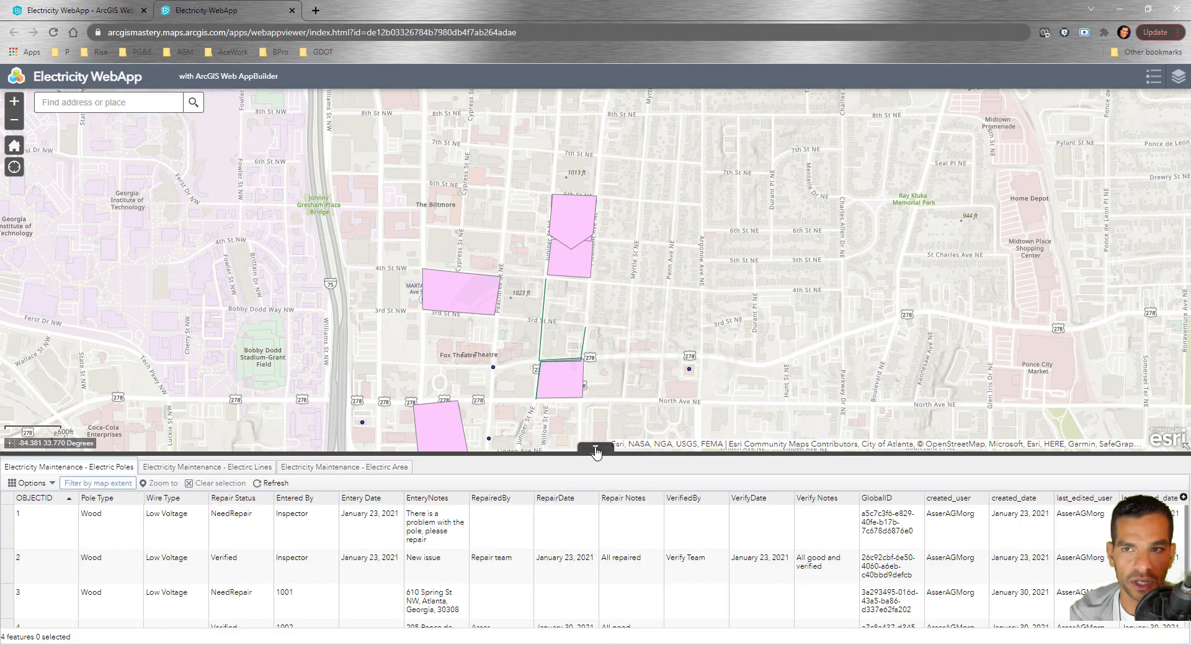
{"action": "left_click", "coordinate": [596, 452]}
{"action": "left_click", "coordinate": [77, 11]}
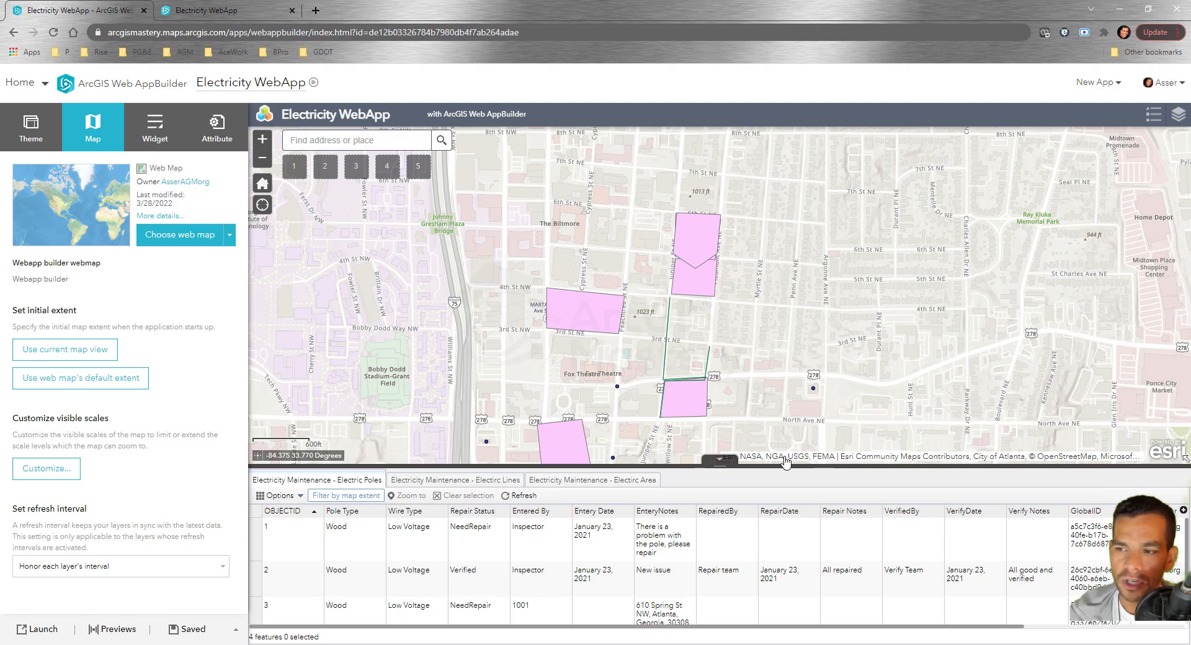
{"action": "left_click", "coordinate": [720, 459]}
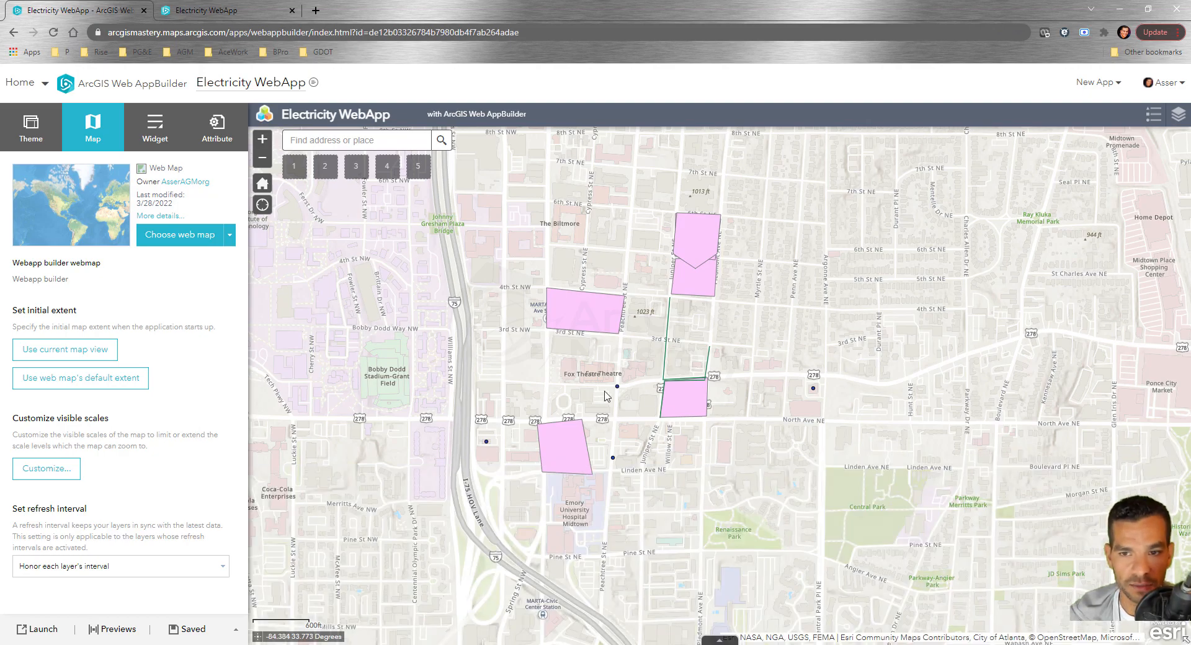
- Set the app's initial extent to a zoomed-out current map view covering Atlanta, and test it by returning to the home extent
{"action": "scroll", "coordinate": [507, 343], "scroll_direction": "down", "scroll_amount": 1}
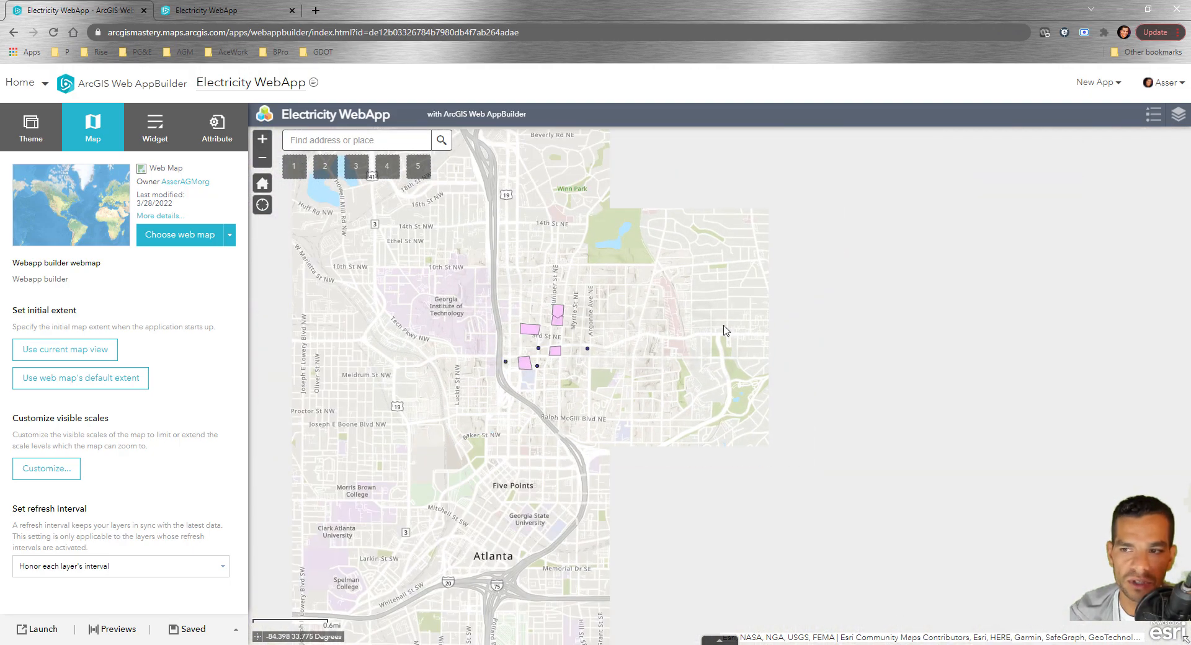
{"action": "left_click_drag", "start_coordinate": [618, 399], "coordinate": [753, 410]}
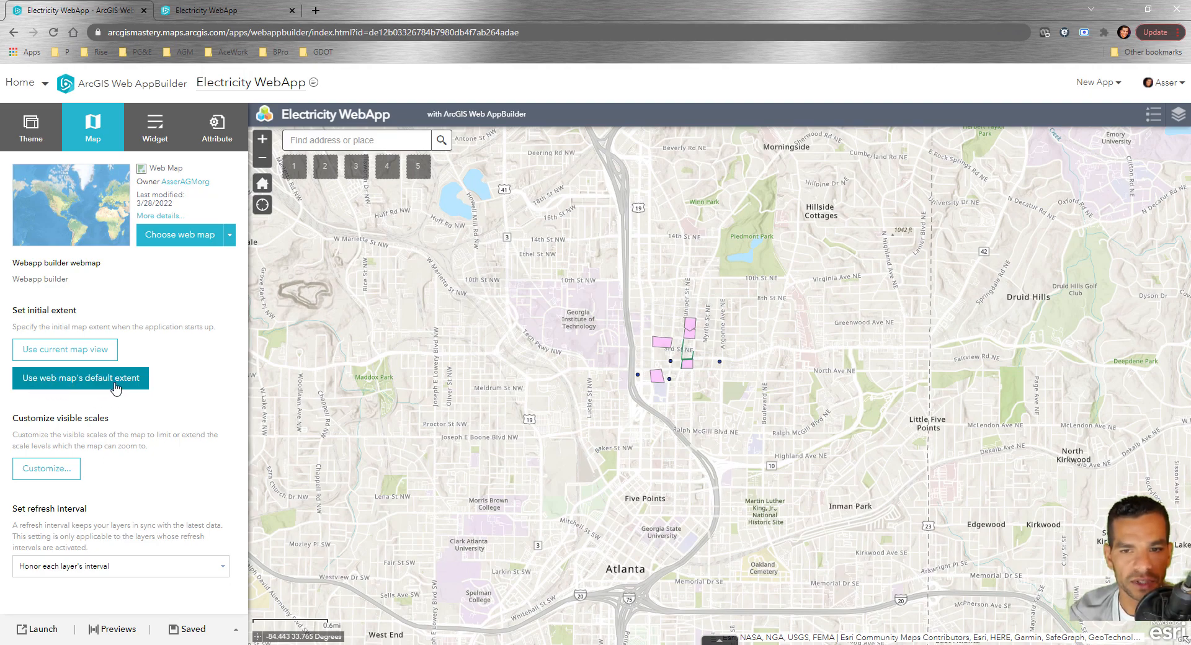
{"action": "left_click", "coordinate": [48, 355]}
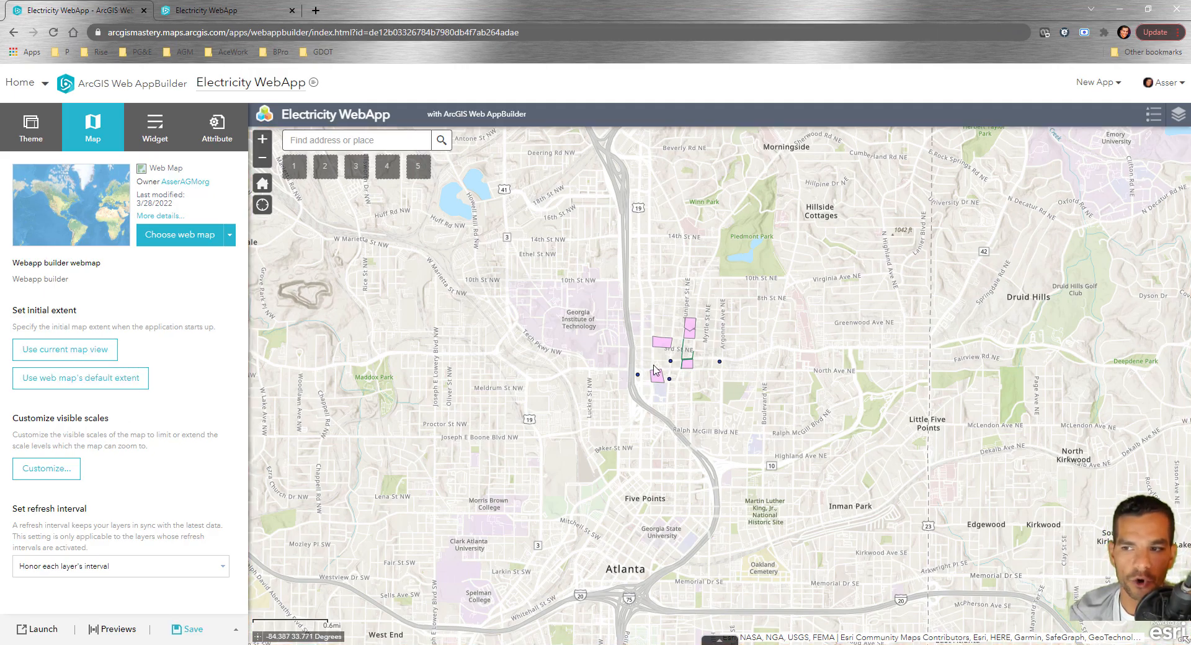
{"action": "left_click_drag", "start_coordinate": [378, 483], "coordinate": [1190, 433]}
{"action": "left_click", "coordinate": [263, 183]}
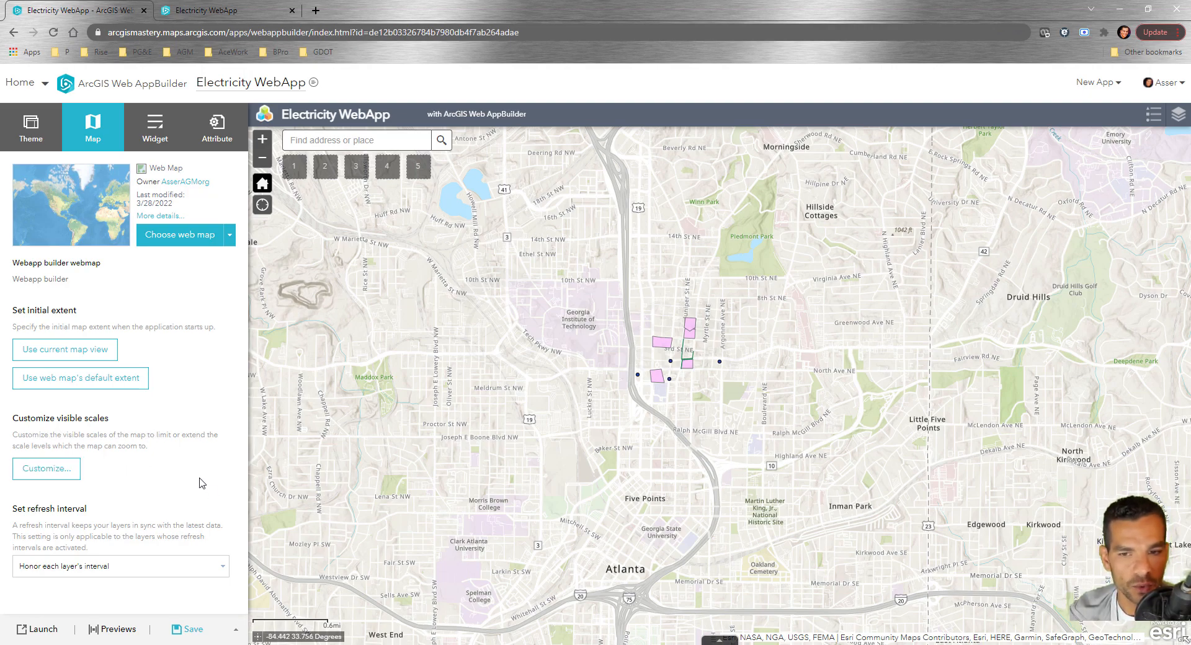
- Review the list of customizable visible scales for the map and close it without changes
{"action": "left_click", "coordinate": [73, 470]}
{"action": "scroll", "coordinate": [520, 332], "scroll_direction": "down", "scroll_amount": 4}
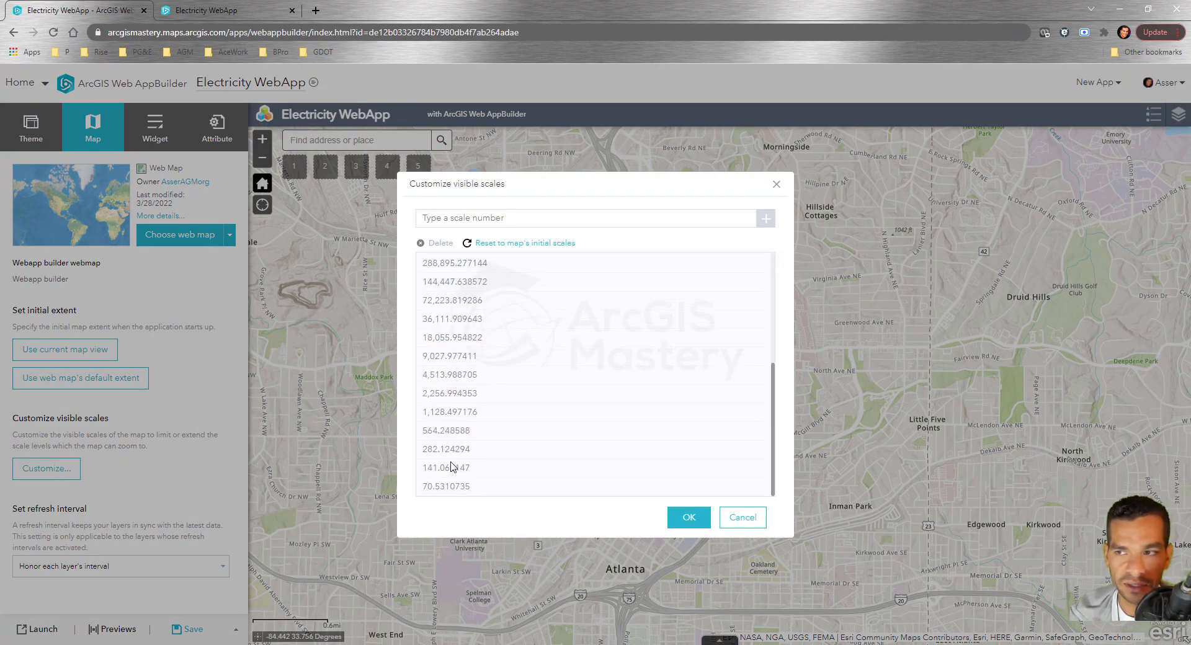
{"action": "left_click", "coordinate": [742, 519]}
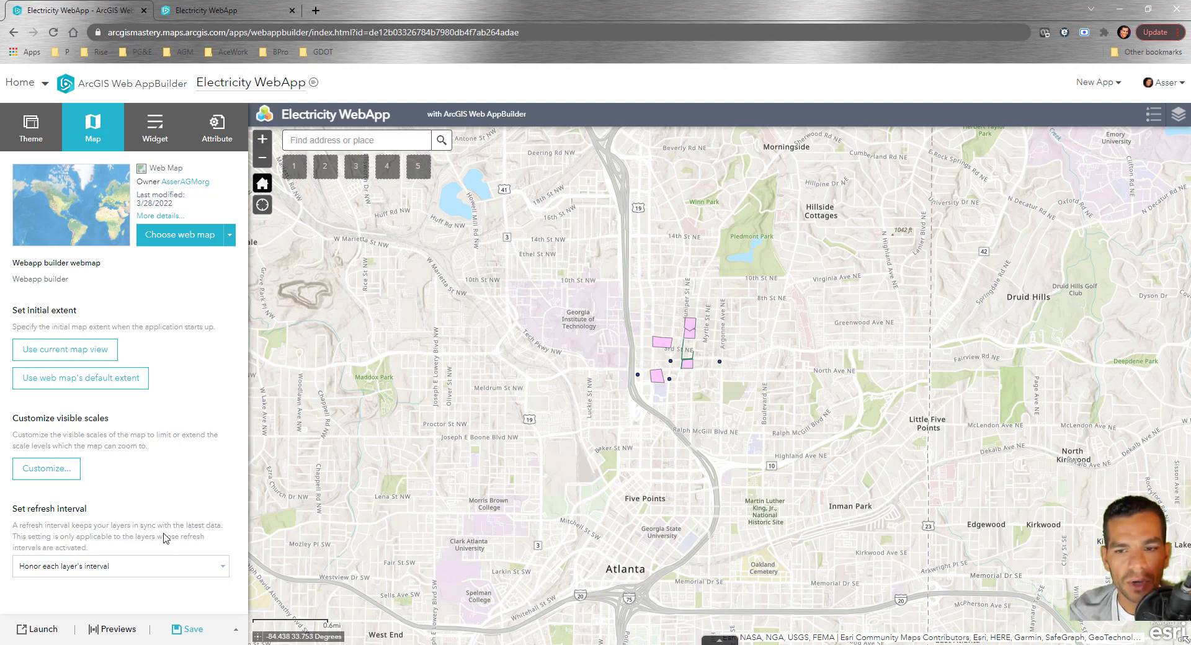
- Try a single refresh interval for all non-static layers, restore Honor each layer's interval, and save the app
{"action": "left_click", "coordinate": [178, 567]}
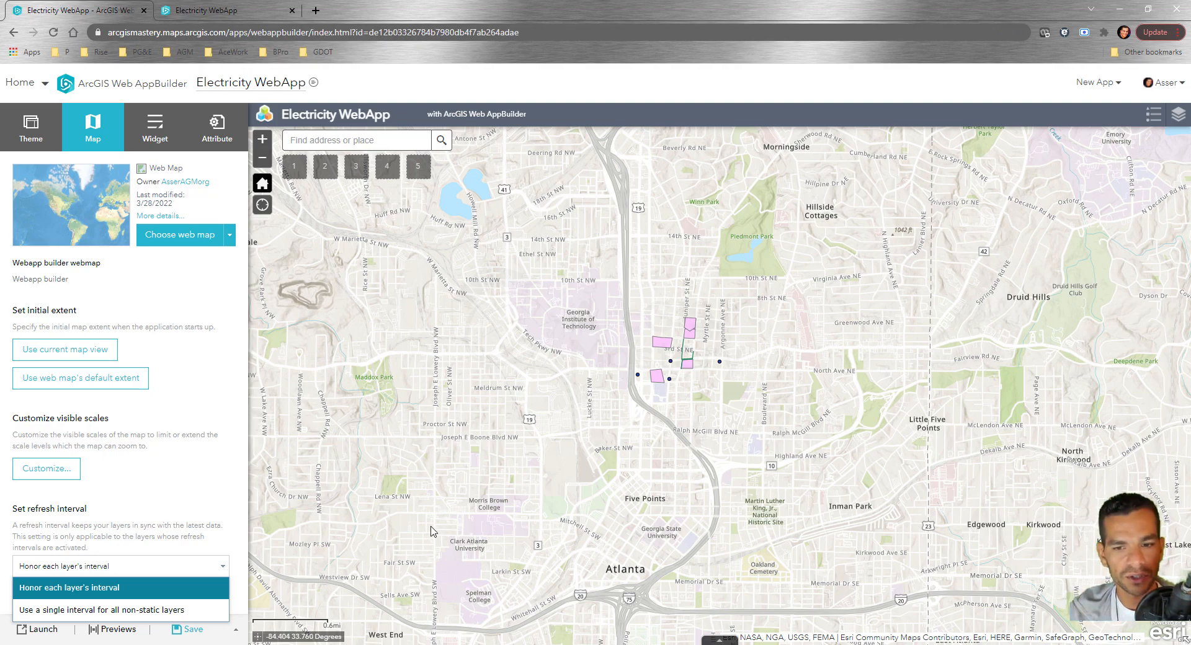
{"action": "left_click", "coordinate": [72, 615]}
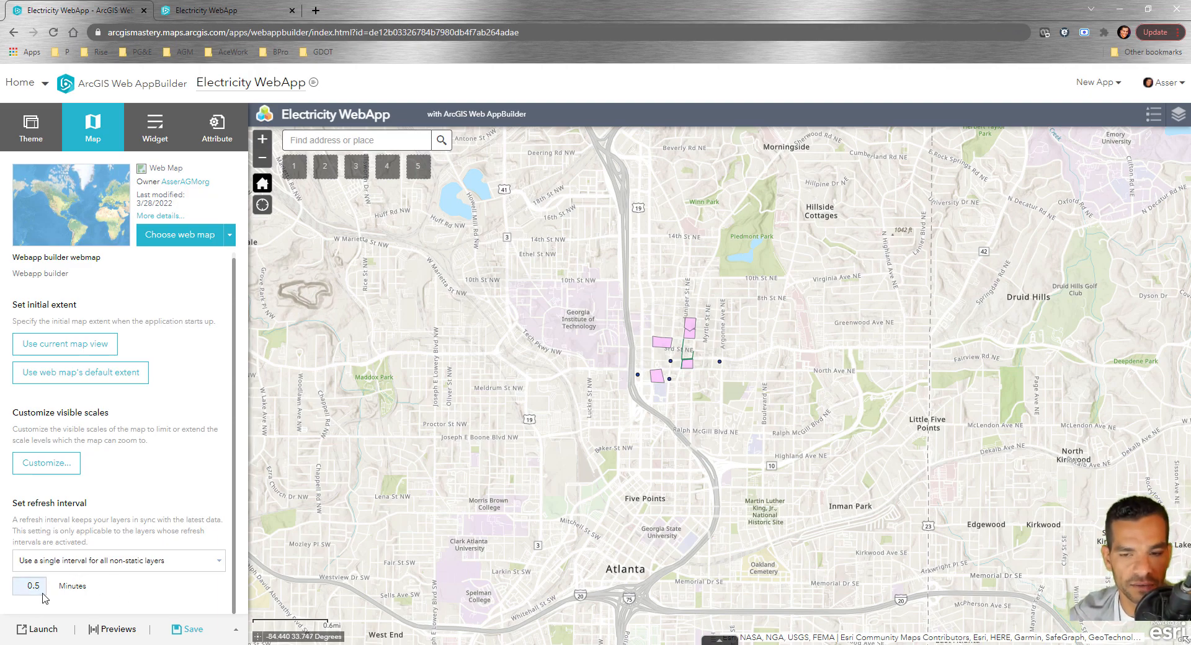
{"action": "left_click", "coordinate": [99, 563]}
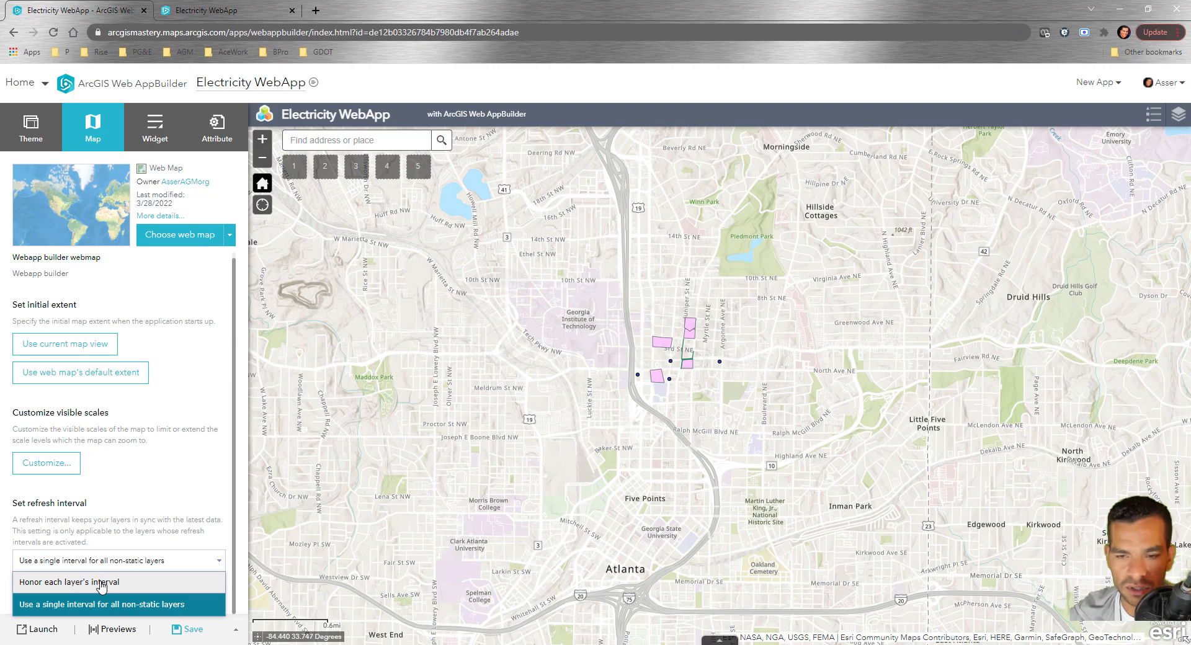
{"action": "left_click", "coordinate": [102, 583]}
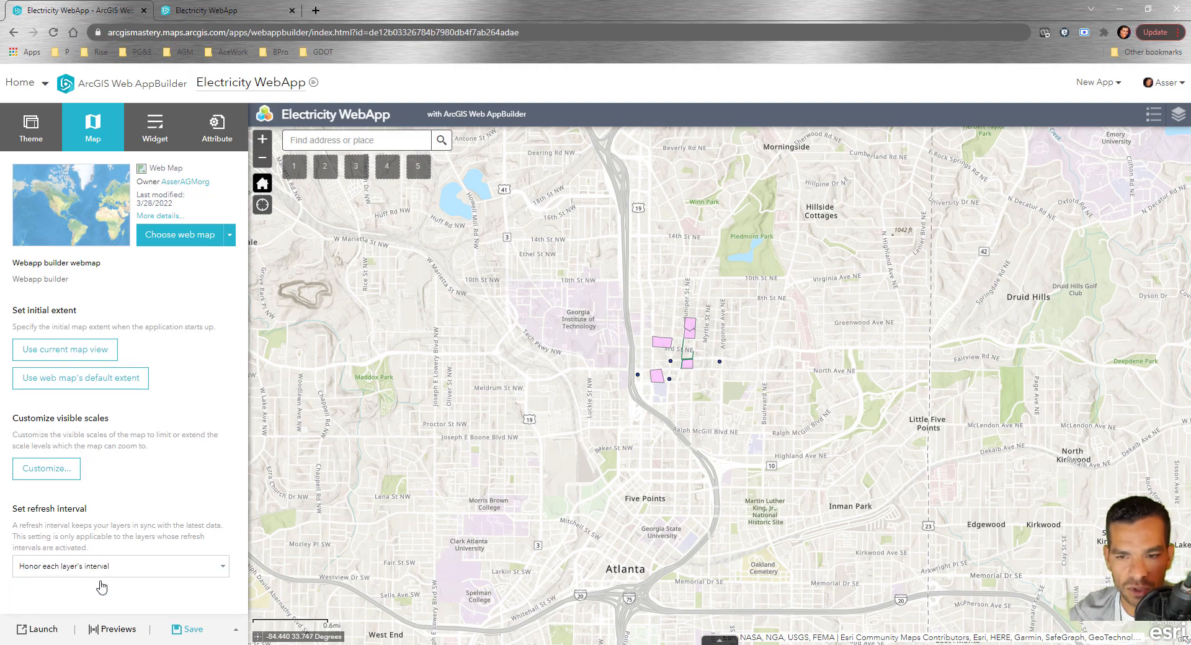
{"action": "left_click", "coordinate": [190, 630]}
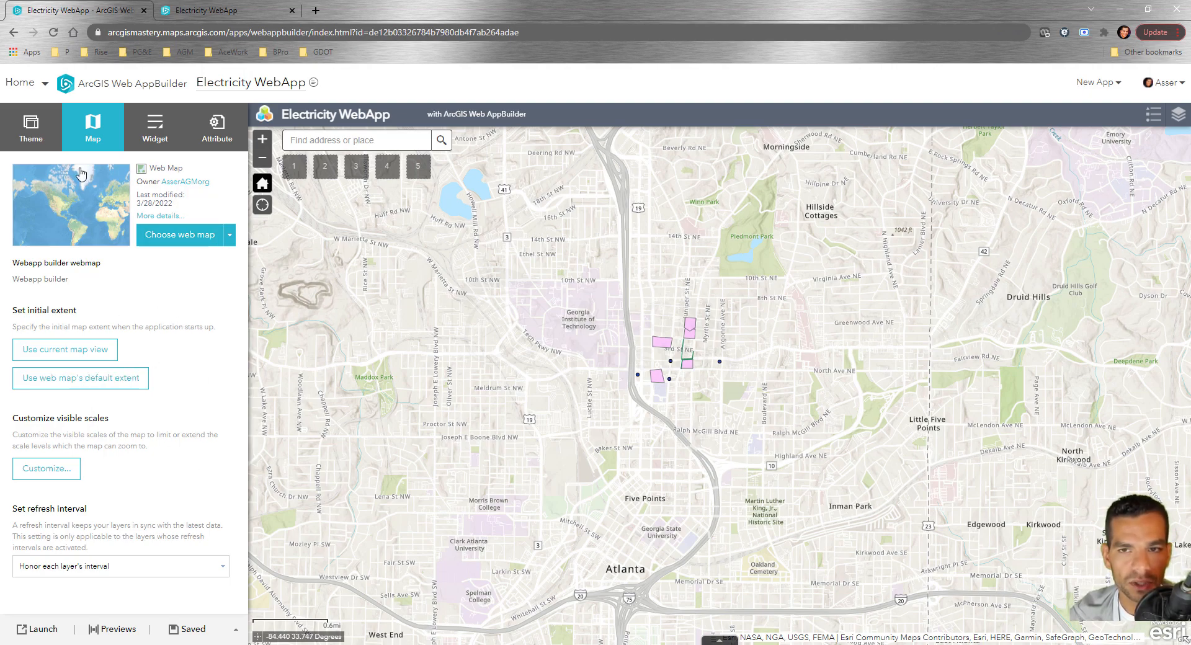
- Open the app's widget settings and view the widgets available for the first empty placeholder without adding one
{"action": "left_click", "coordinate": [154, 125]}
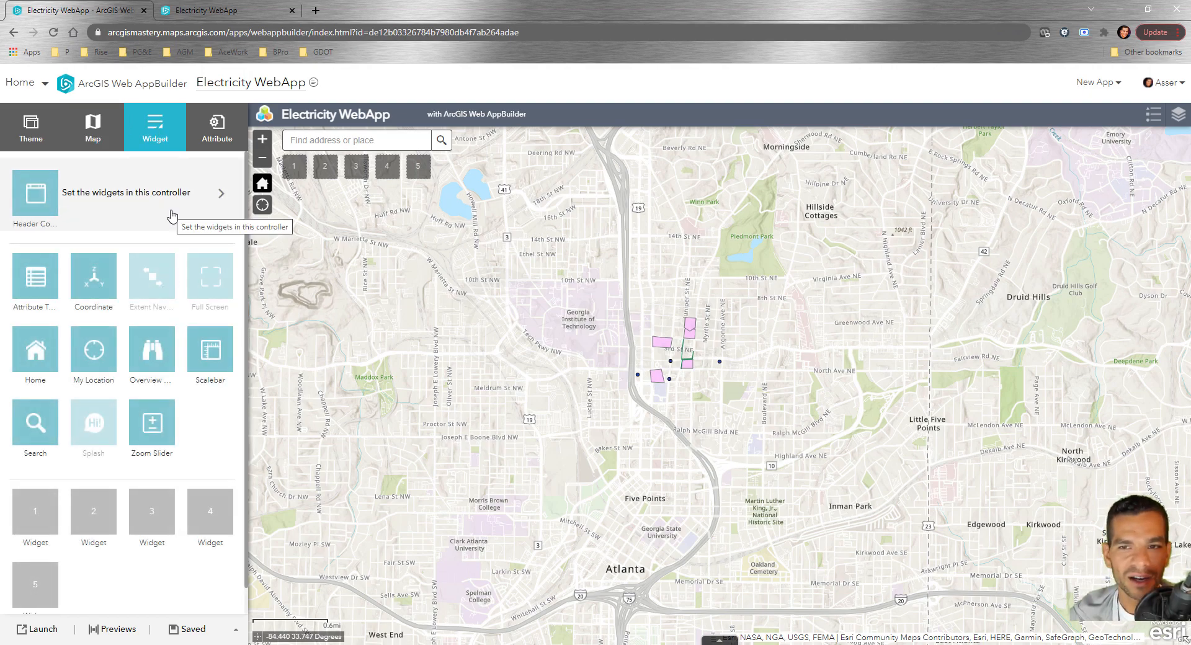
{"action": "left_click", "coordinate": [33, 520]}
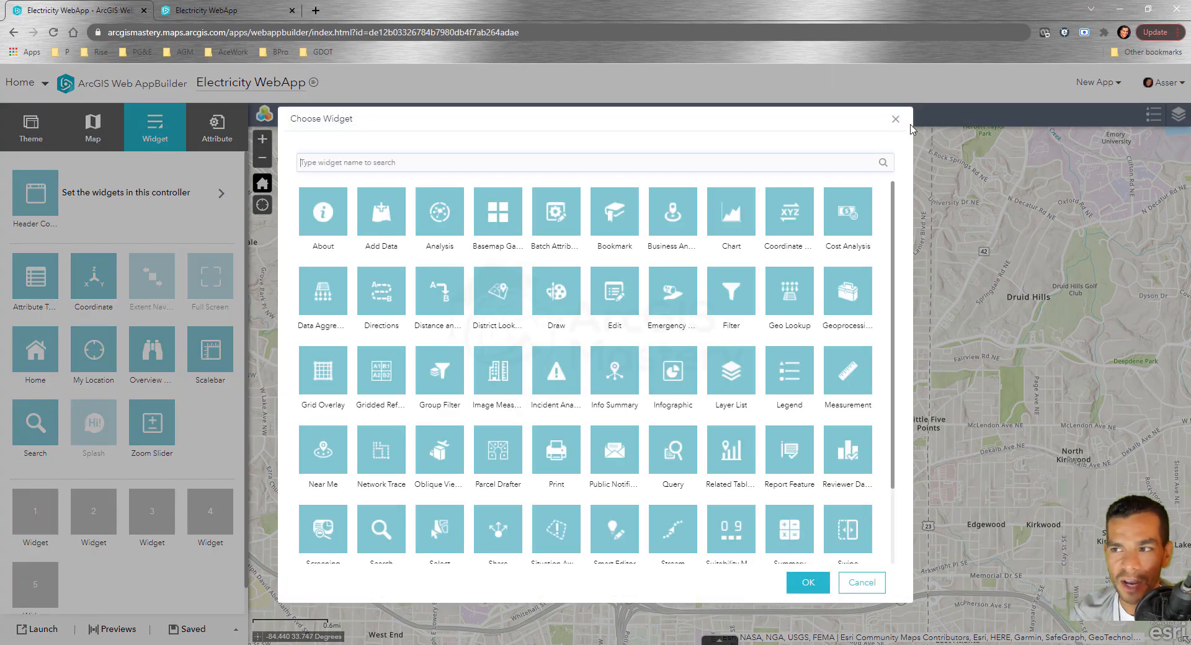
{"action": "left_click", "coordinate": [896, 119]}
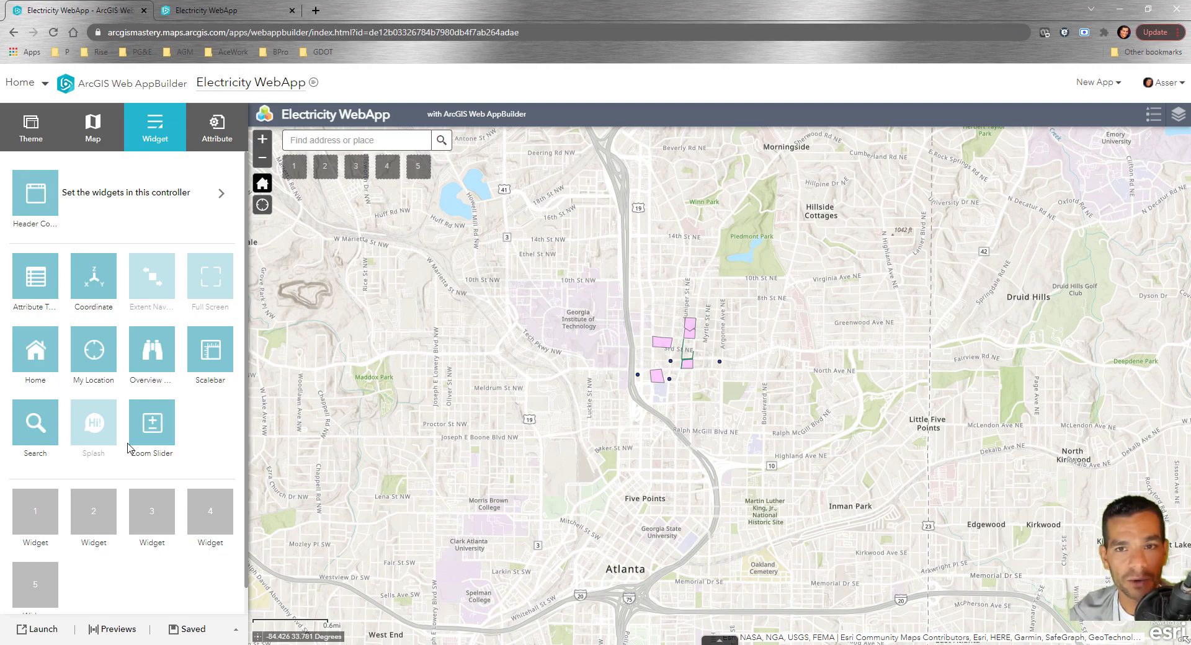
{"action": "mouse_move", "coordinate": [113, 415]}
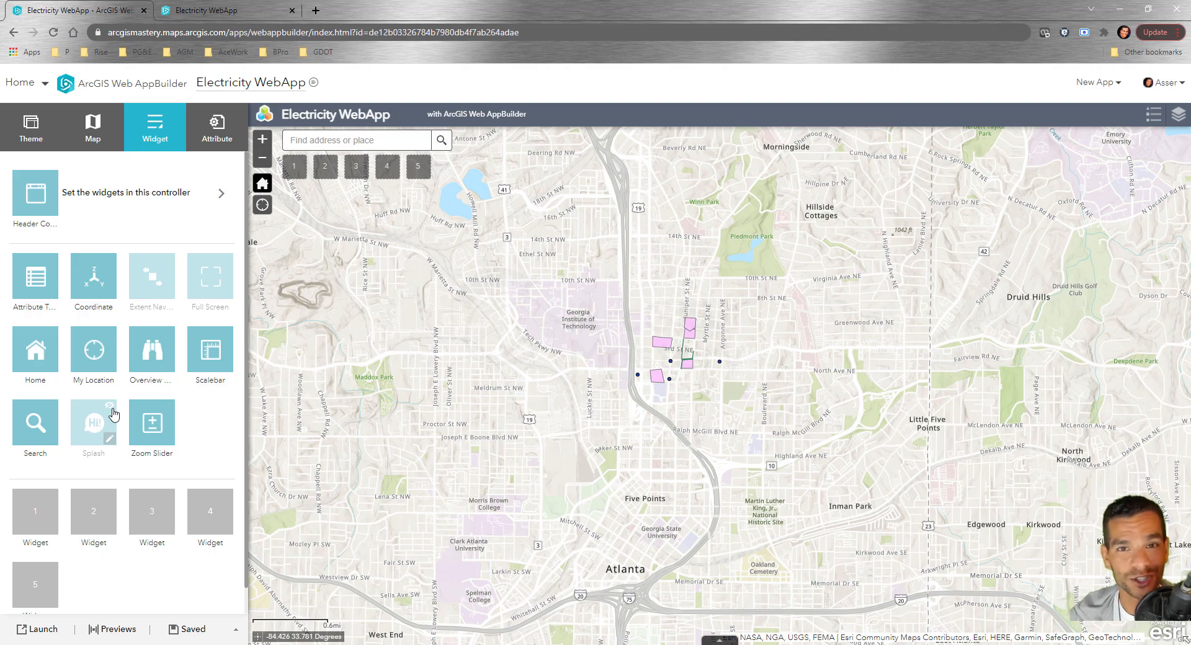